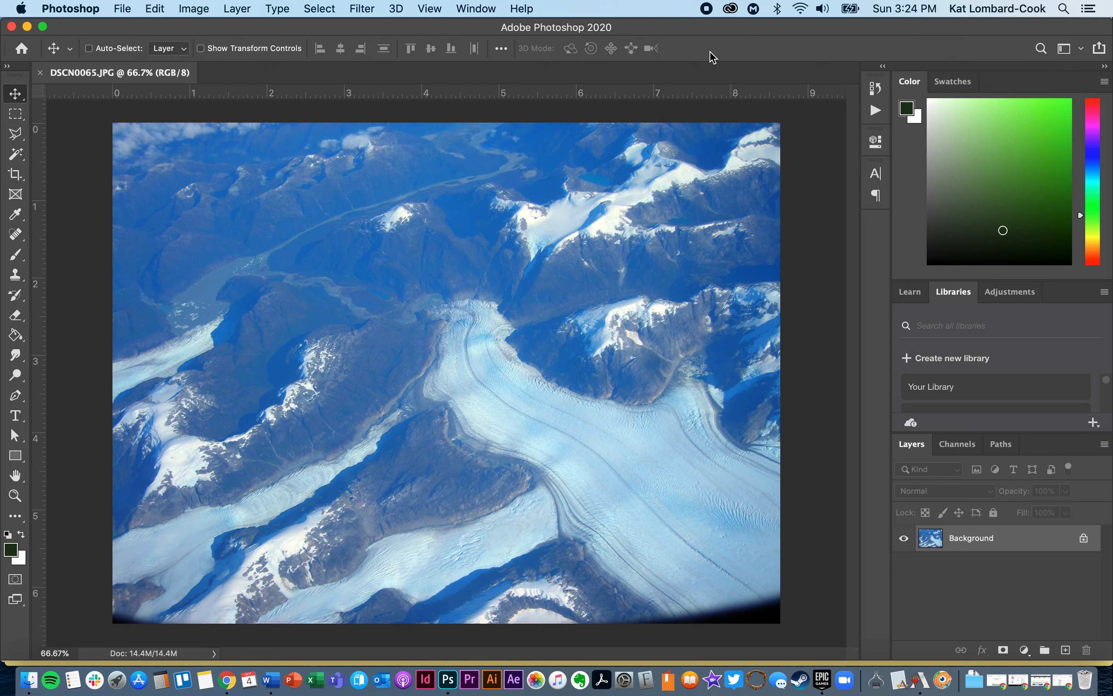
{"action": "left_click", "coordinate": [209, 8]}
{"action": "mouse_move", "coordinate": [207, 51]}
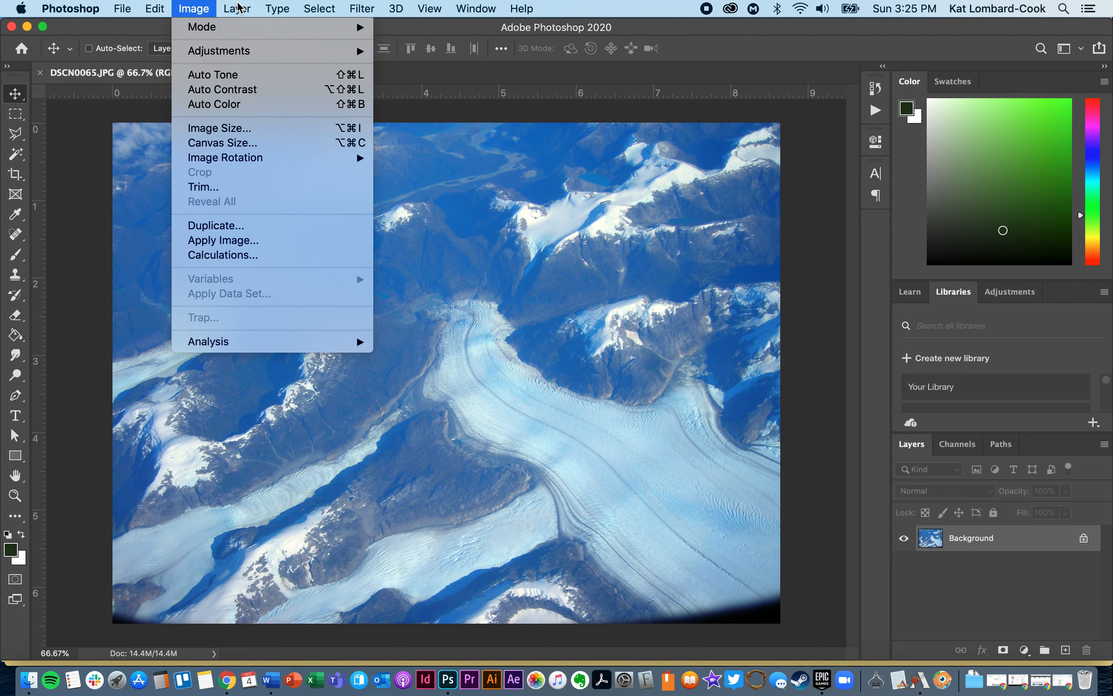
{"action": "left_click", "coordinate": [203, 8]}
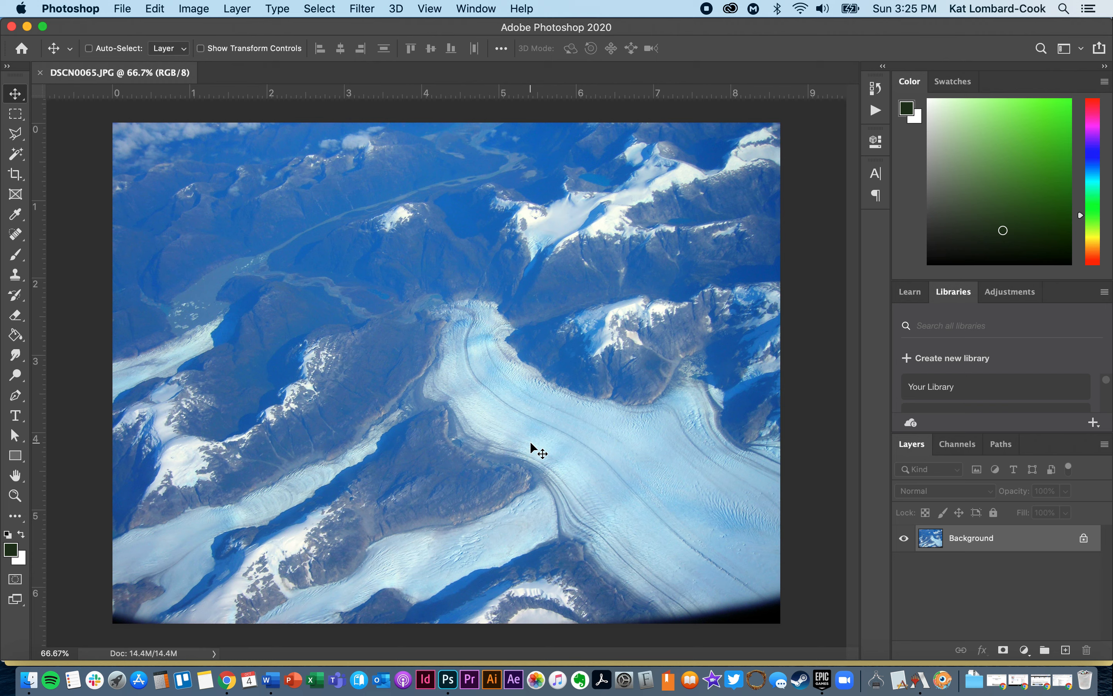
- Open a Levels adjustment on the photo and set the RGB input black point to 25 and white point to 251
{"action": "left_click", "coordinate": [203, 10]}
{"action": "mouse_move", "coordinate": [221, 54]}
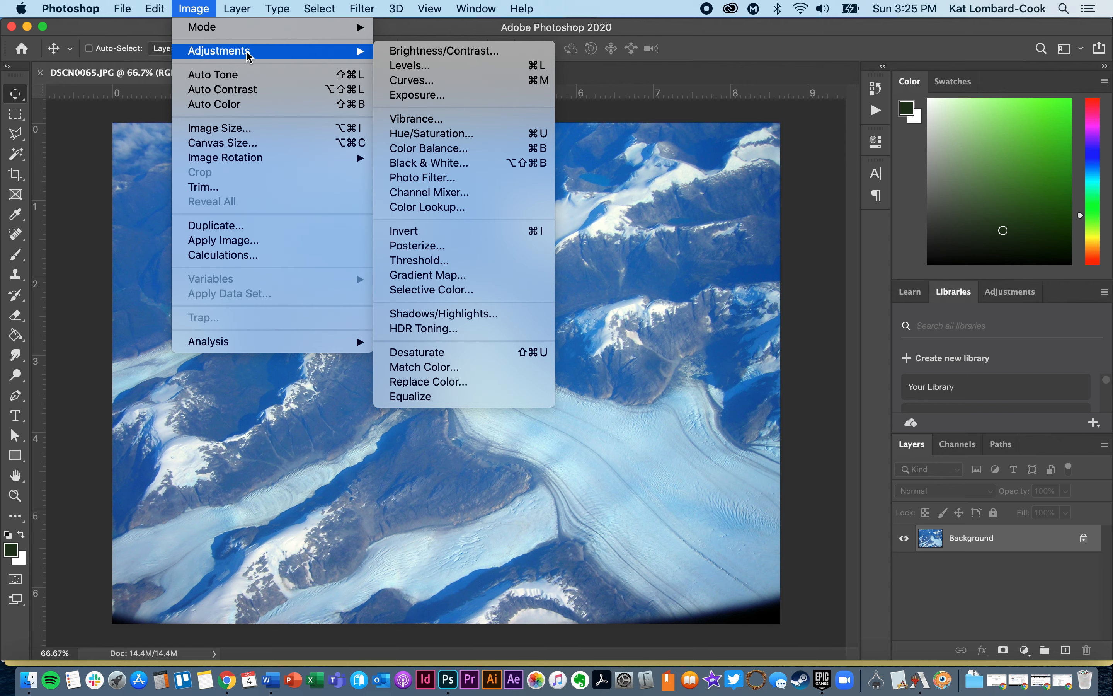
{"action": "left_click", "coordinate": [396, 70]}
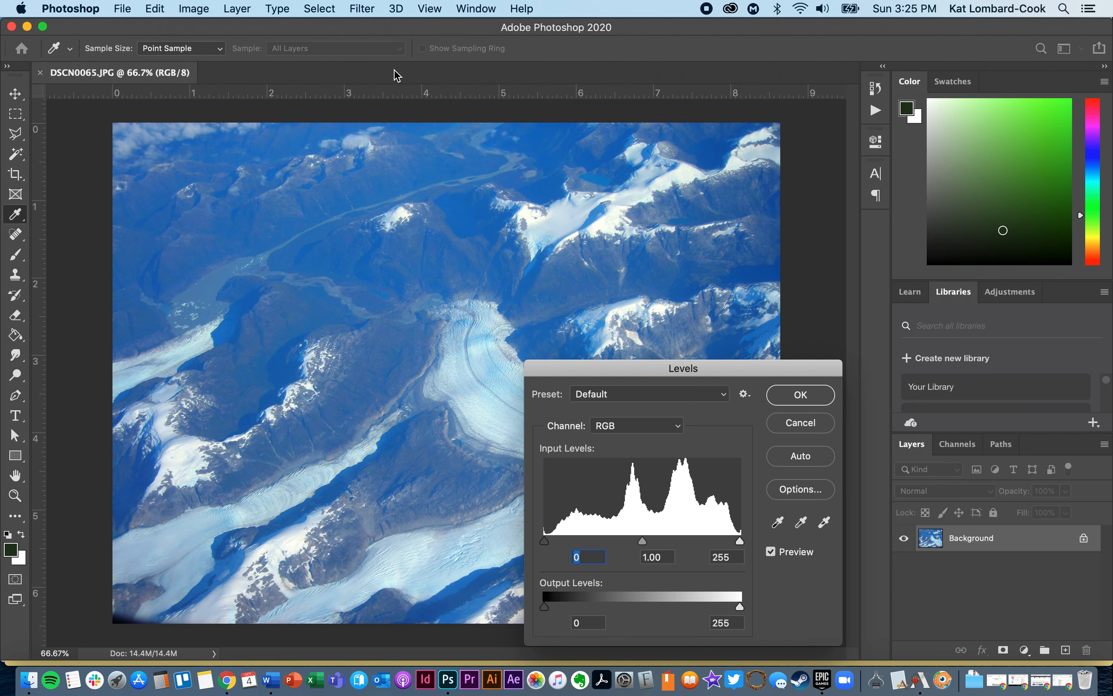
{"action": "left_click_drag", "start_coordinate": [628, 372], "coordinate": [846, 88]}
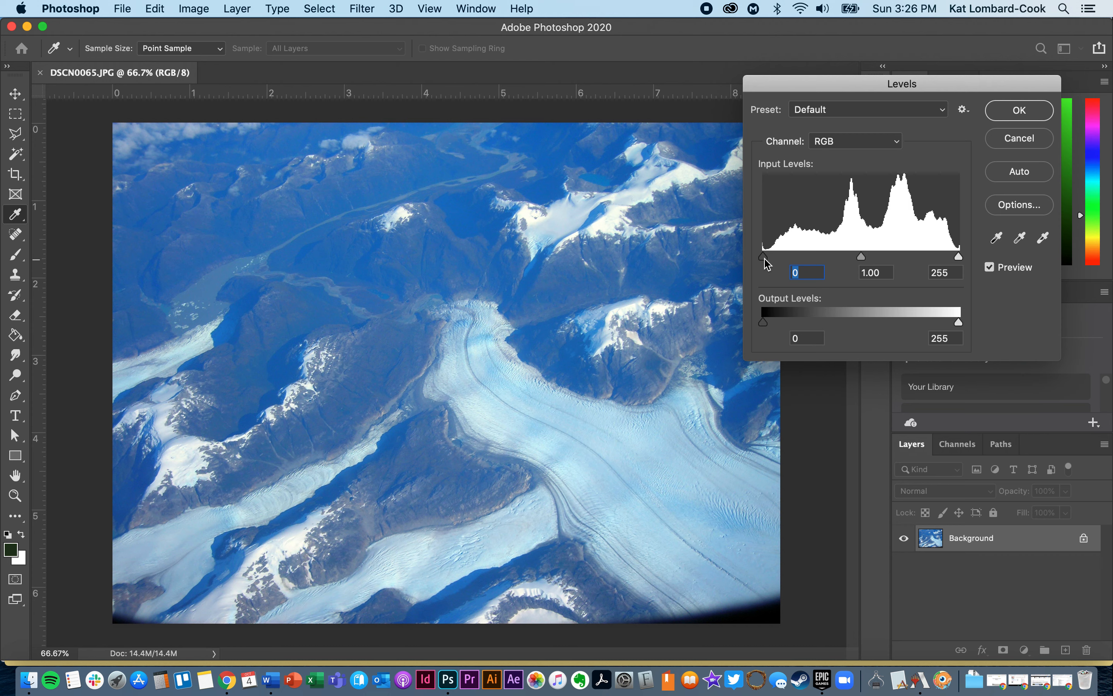
{"action": "left_click_drag", "start_coordinate": [764, 258], "coordinate": [790, 259]}
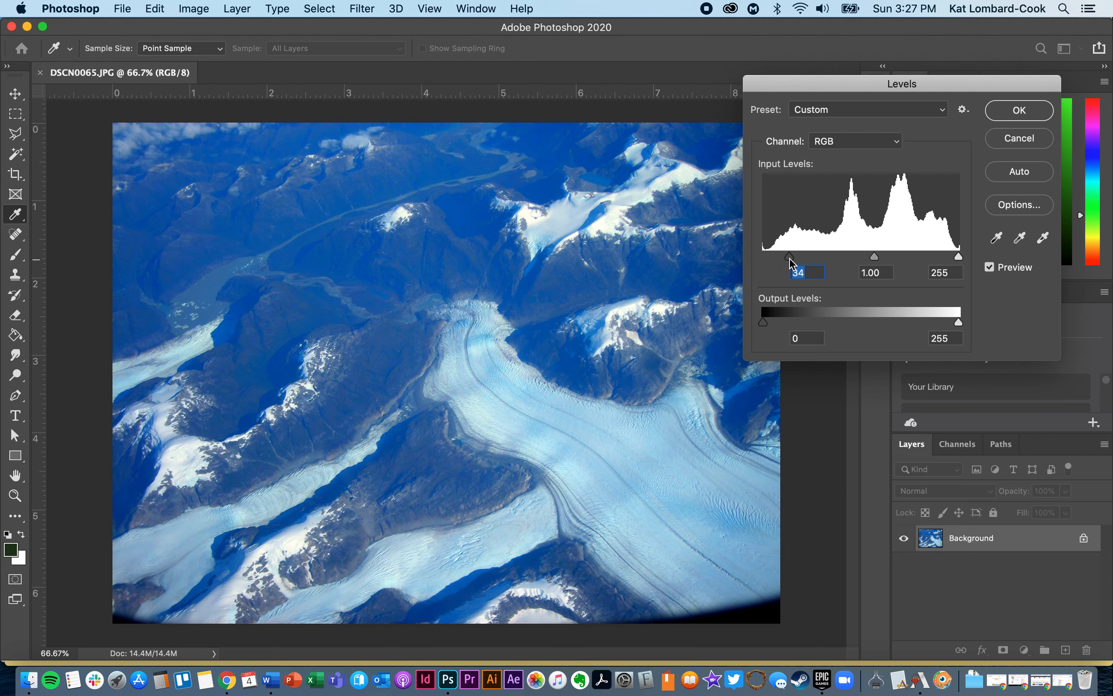
{"action": "left_click_drag", "start_coordinate": [789, 258], "coordinate": [790, 259]}
{"action": "left_click_drag", "start_coordinate": [790, 258], "coordinate": [784, 259]}
{"action": "left_click_drag", "start_coordinate": [962, 256], "coordinate": [956, 257]}
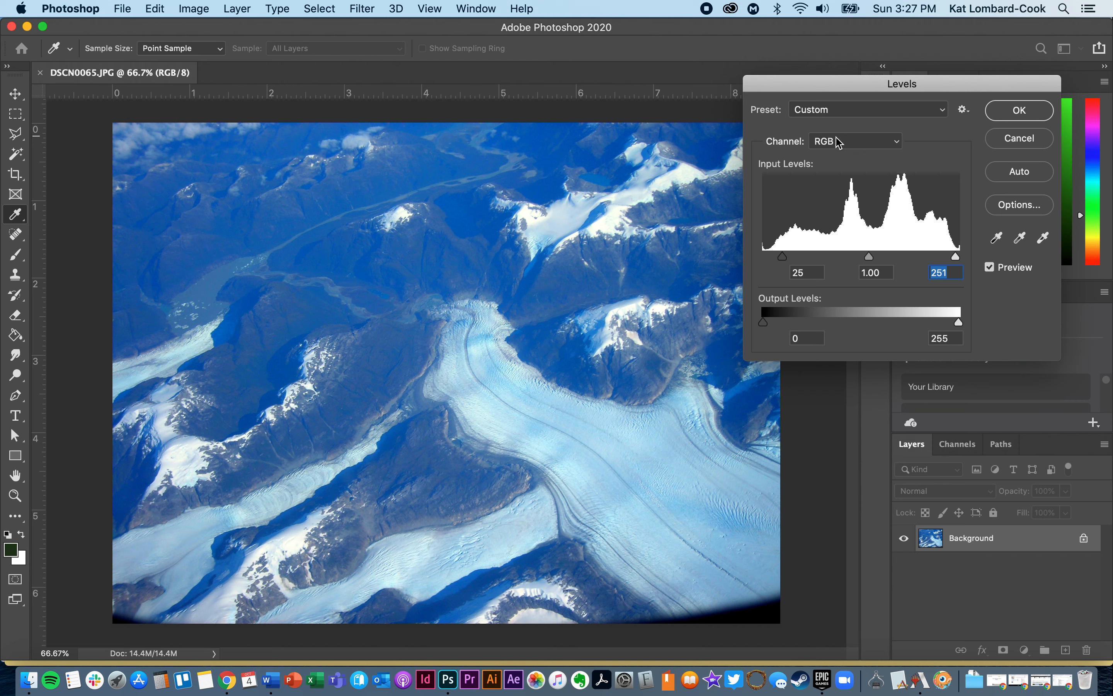
- Examine the separate Red, Green and Blue channel histograms in the Levels adjustment
{"action": "left_click", "coordinate": [859, 143]}
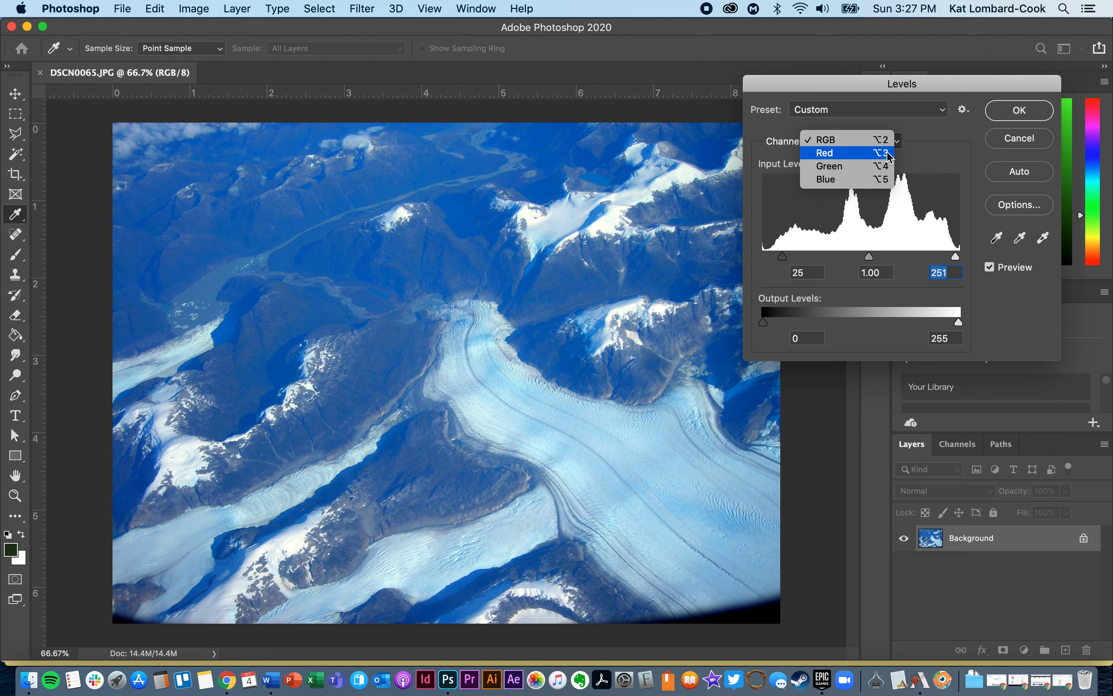
{"action": "left_click", "coordinate": [931, 143]}
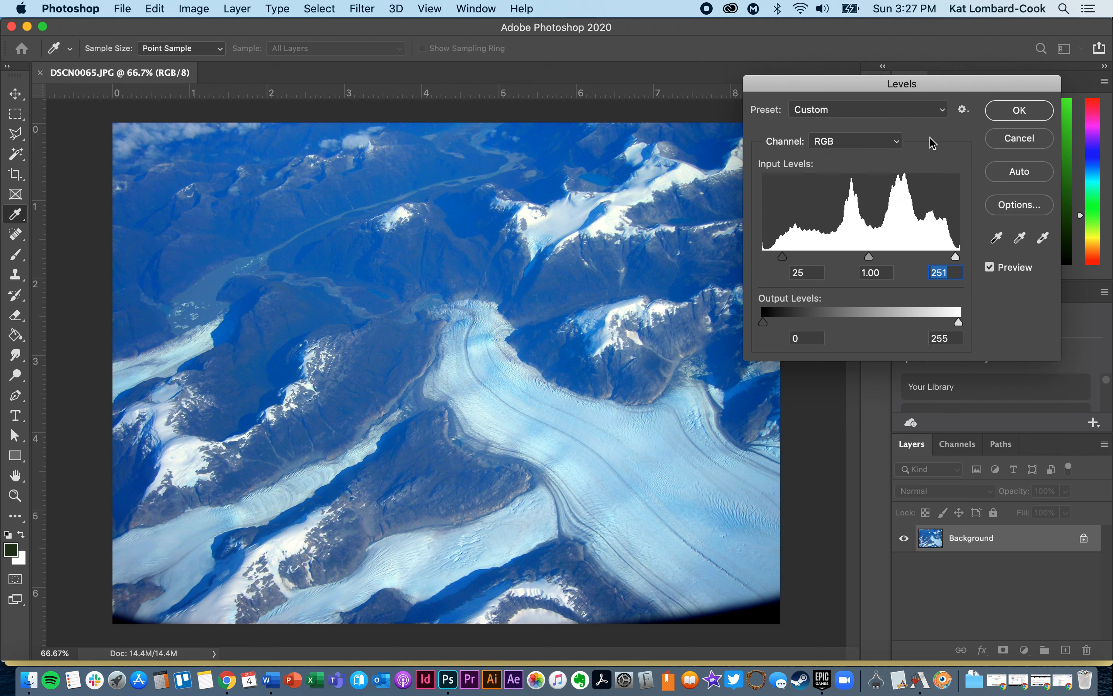
{"action": "left_click", "coordinate": [890, 143]}
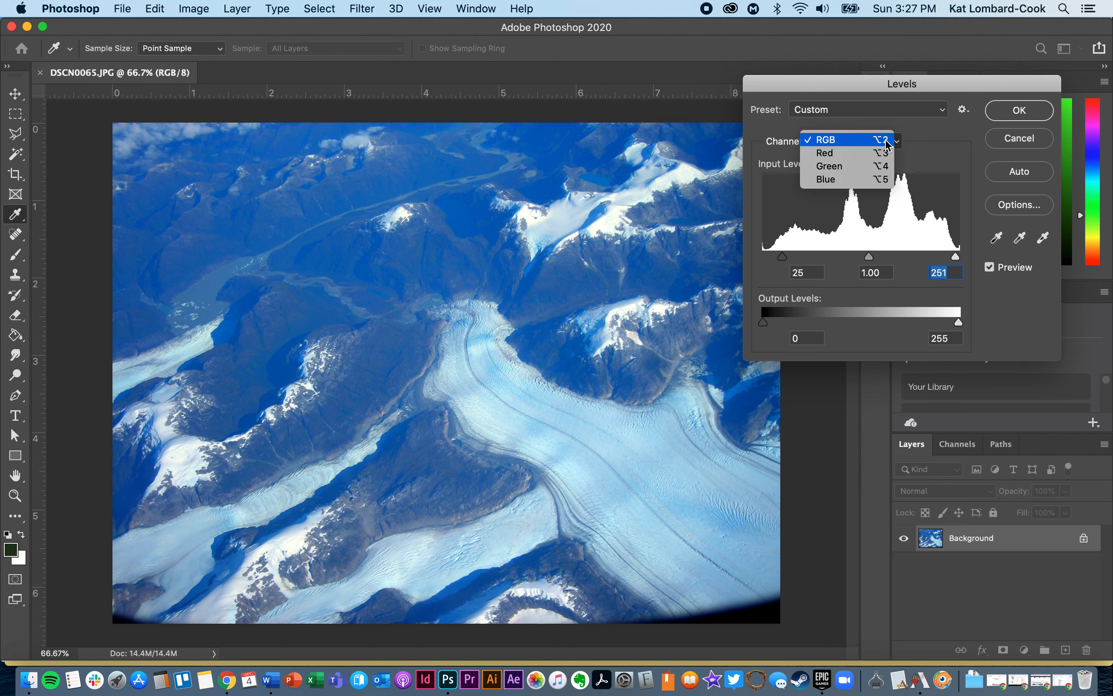
{"action": "left_click", "coordinate": [854, 184]}
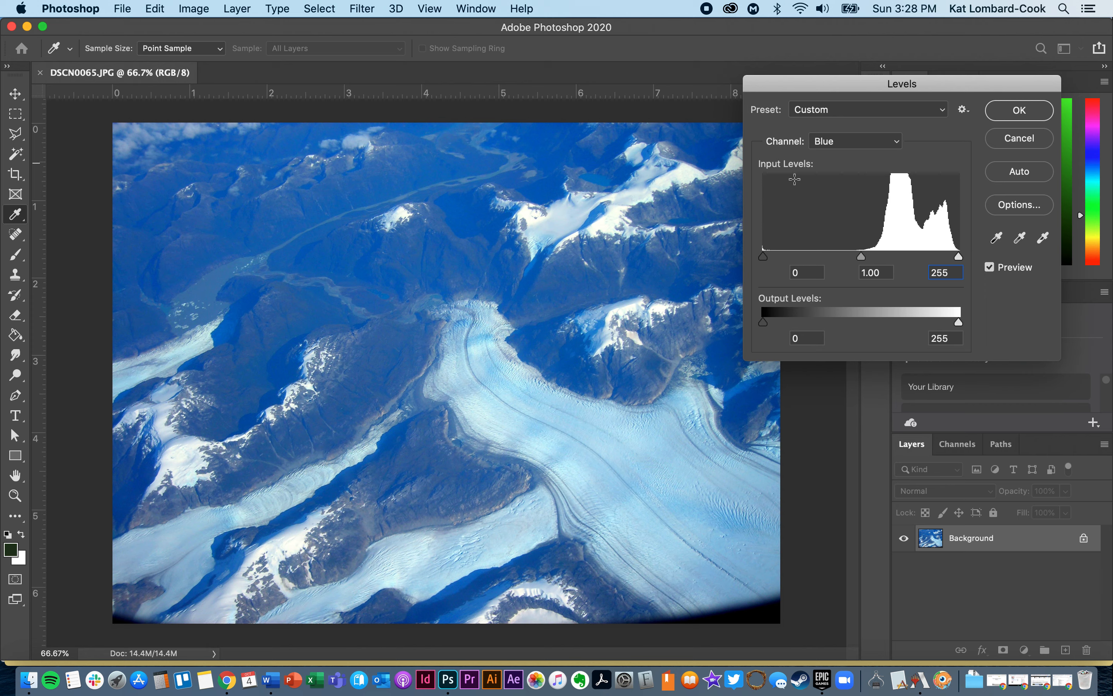
{"action": "left_click", "coordinate": [874, 145]}
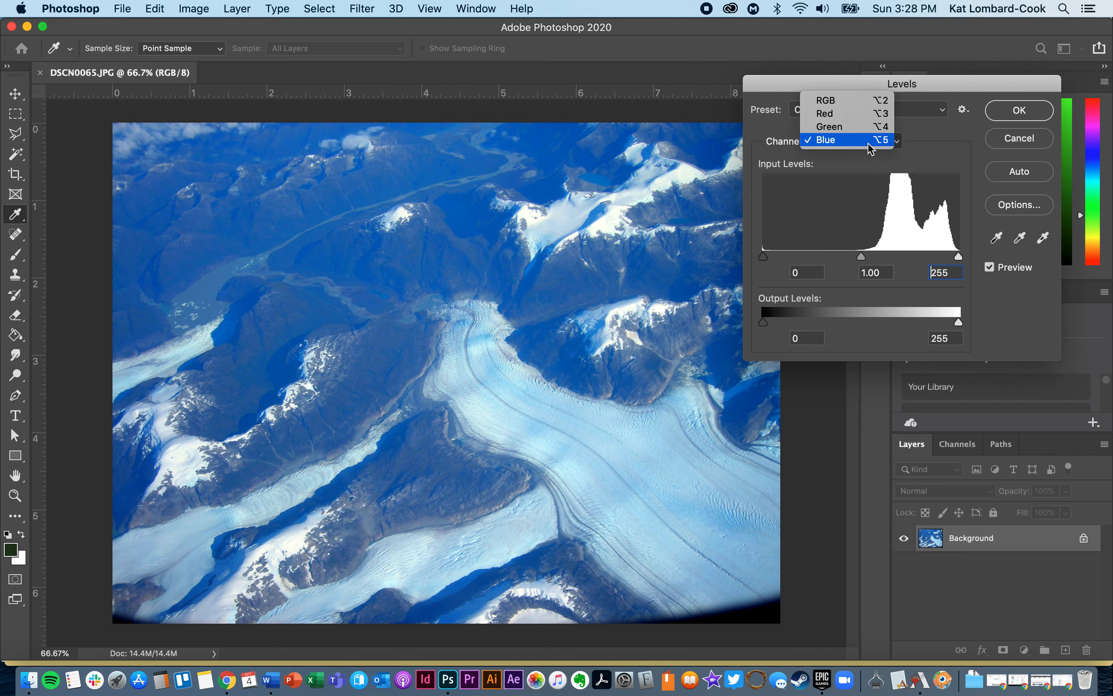
{"action": "left_click", "coordinate": [873, 103]}
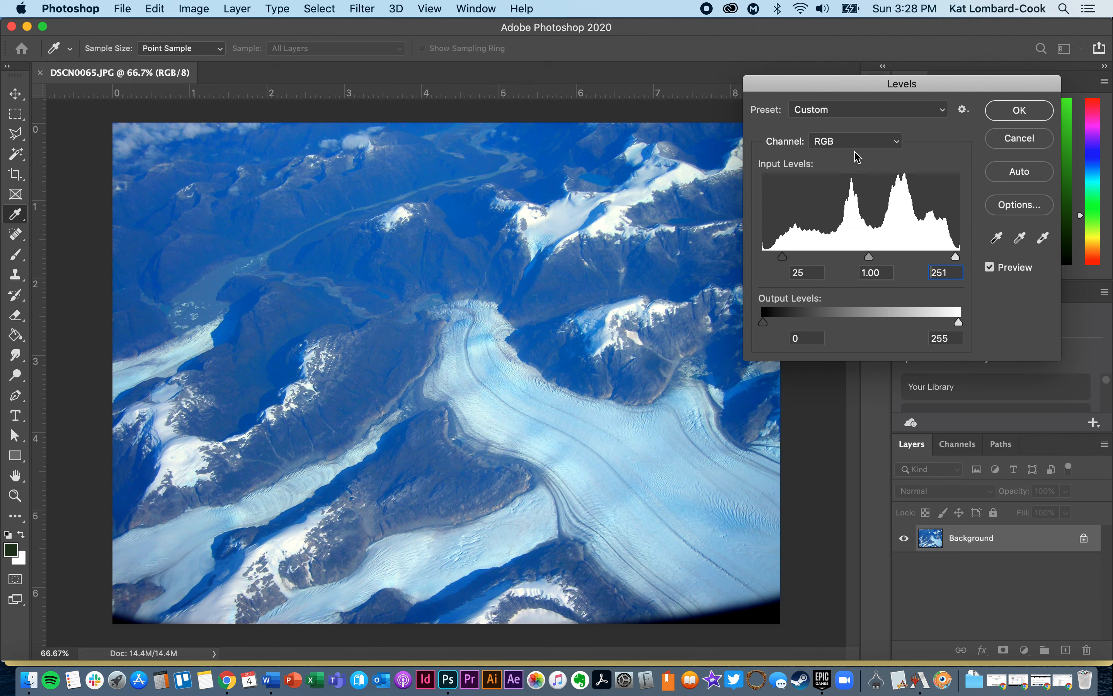
{"action": "left_click", "coordinate": [857, 146]}
{"action": "left_click", "coordinate": [853, 155]}
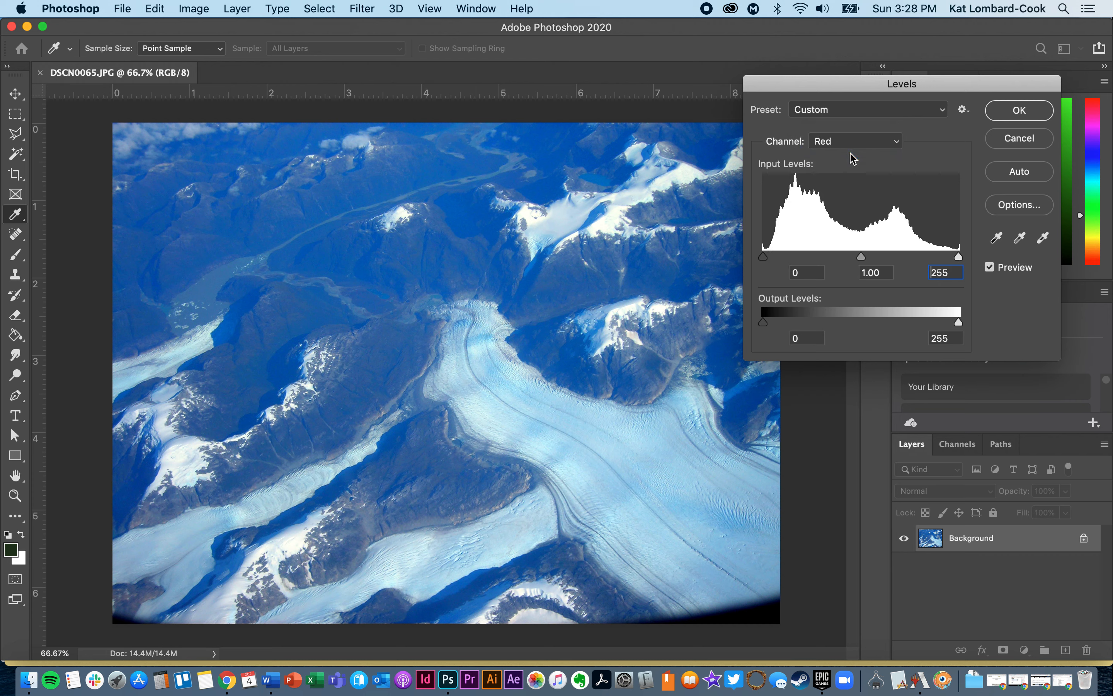
{"action": "left_click", "coordinate": [825, 141]}
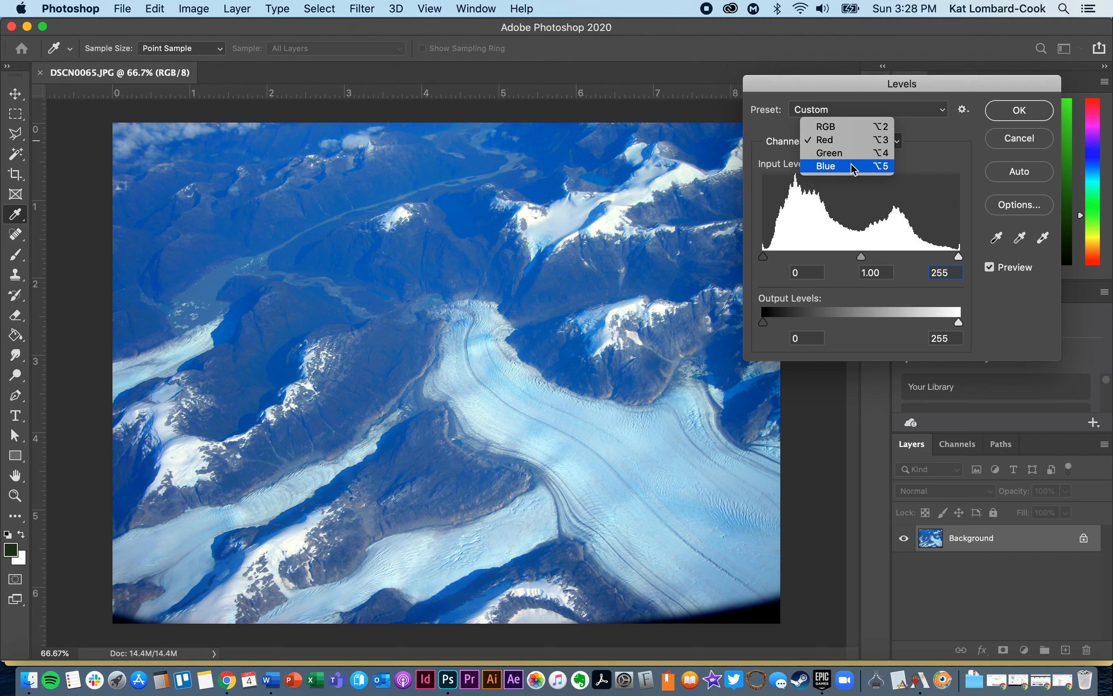
{"action": "left_click", "coordinate": [827, 166]}
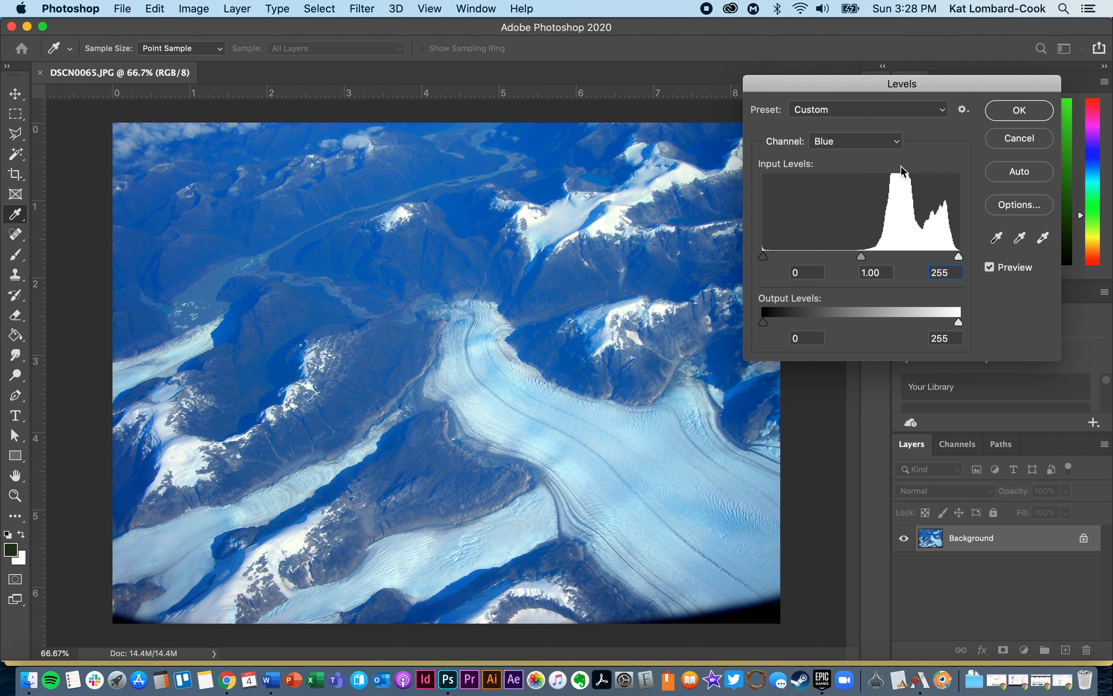
{"action": "left_click", "coordinate": [885, 141]}
{"action": "left_click", "coordinate": [884, 129]}
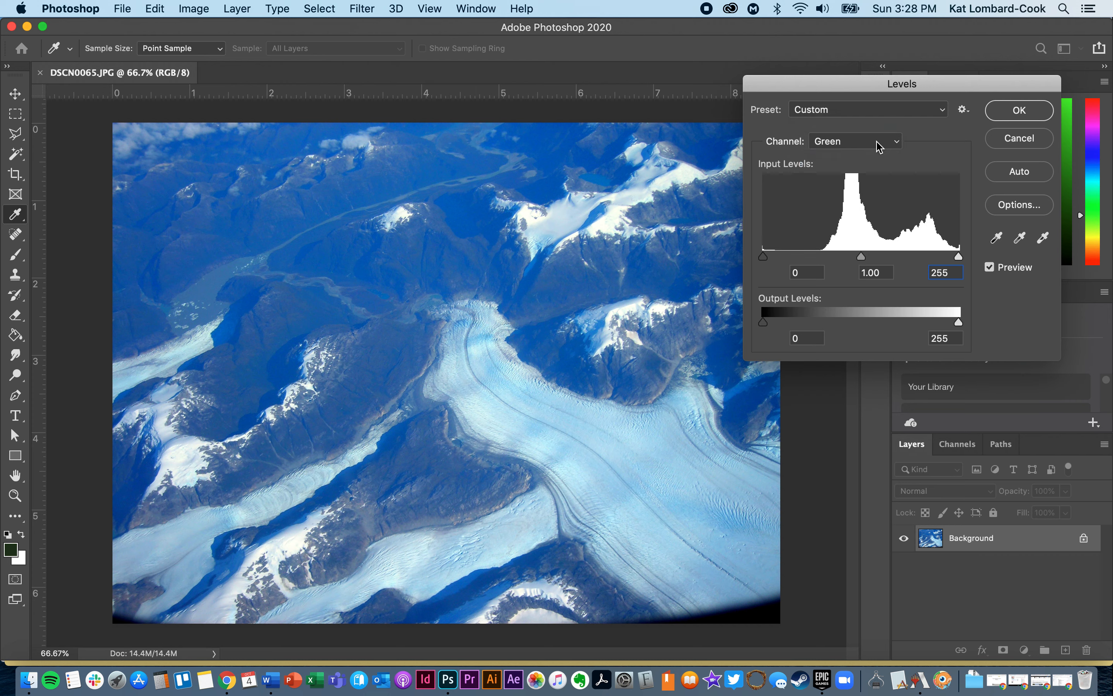
- Set the Blue channel's input black point to 34 and its midtone level to 0.73
{"action": "left_click", "coordinate": [879, 143]}
{"action": "left_click", "coordinate": [876, 156]}
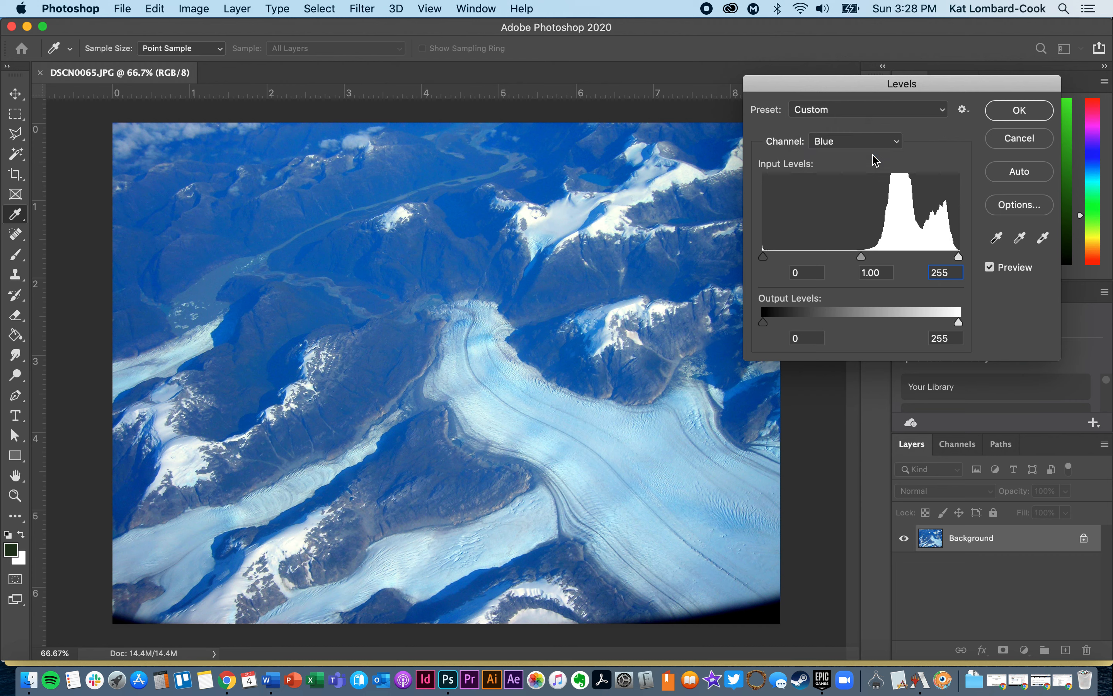
{"action": "left_click_drag", "start_coordinate": [765, 260], "coordinate": [801, 260]}
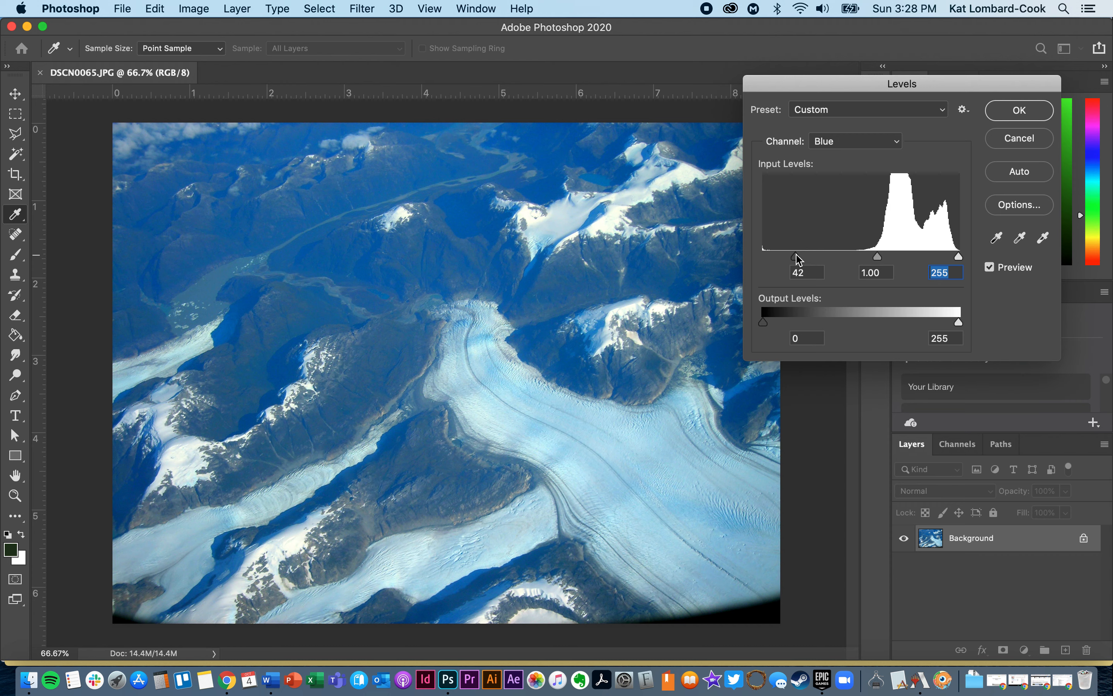
{"action": "left_click_drag", "start_coordinate": [797, 259], "coordinate": [791, 260]}
{"action": "left_click_drag", "start_coordinate": [877, 257], "coordinate": [898, 255]}
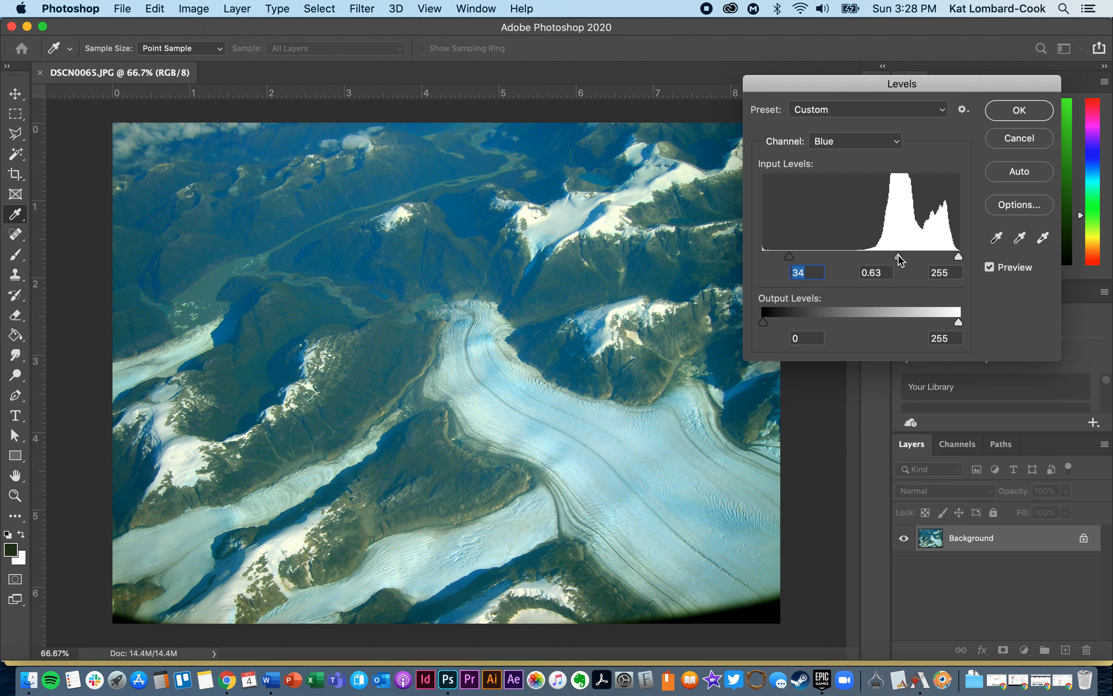
{"action": "left_click_drag", "start_coordinate": [898, 255], "coordinate": [891, 253]}
{"action": "key", "text": "Tab"}
{"action": "mouse_move", "coordinate": [891, 257]}
{"action": "left_mouse_down"}
{"action": "mouse_move", "coordinate": [905, 258]}
{"action": "mouse_move", "coordinate": [874, 262]}
{"action": "left_mouse_up"}
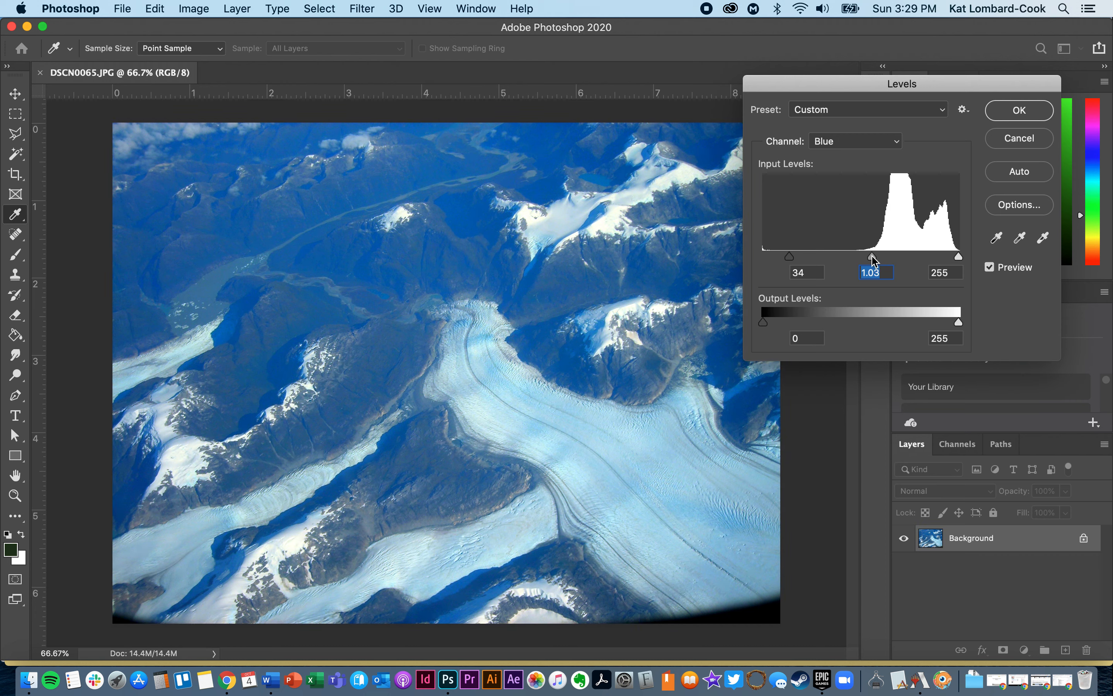
{"action": "left_click_drag", "start_coordinate": [874, 261], "coordinate": [891, 259]}
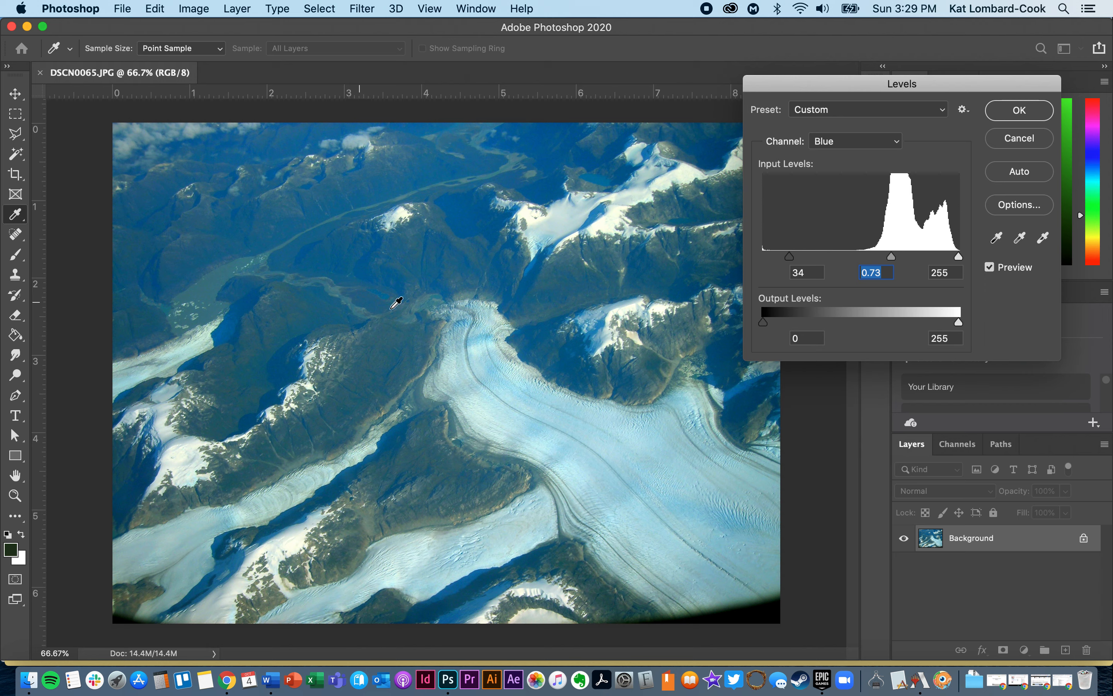
- Set the Green channel's midtone input level to 0.88 and compare the preview with the original photo
{"action": "left_click", "coordinate": [834, 147]}
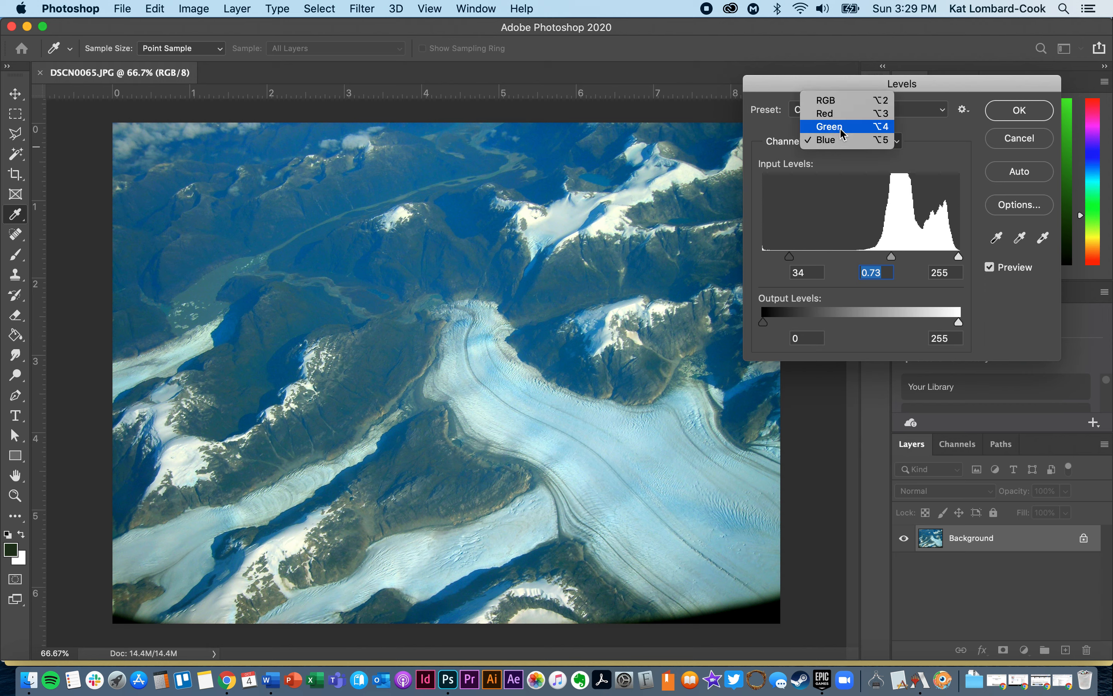
{"action": "left_click", "coordinate": [842, 131]}
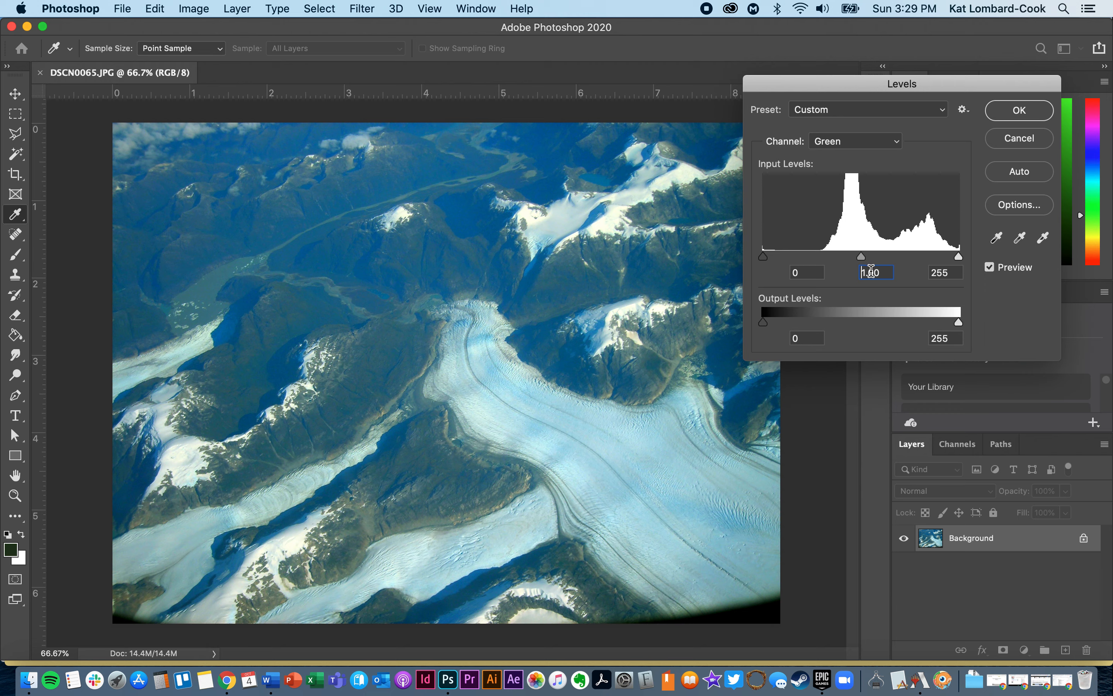
{"action": "mouse_move", "coordinate": [861, 257]}
{"action": "left_mouse_down"}
{"action": "mouse_move", "coordinate": [850, 261]}
{"action": "mouse_move", "coordinate": [866, 260]}
{"action": "left_mouse_up"}
{"action": "left_click", "coordinate": [990, 268]}
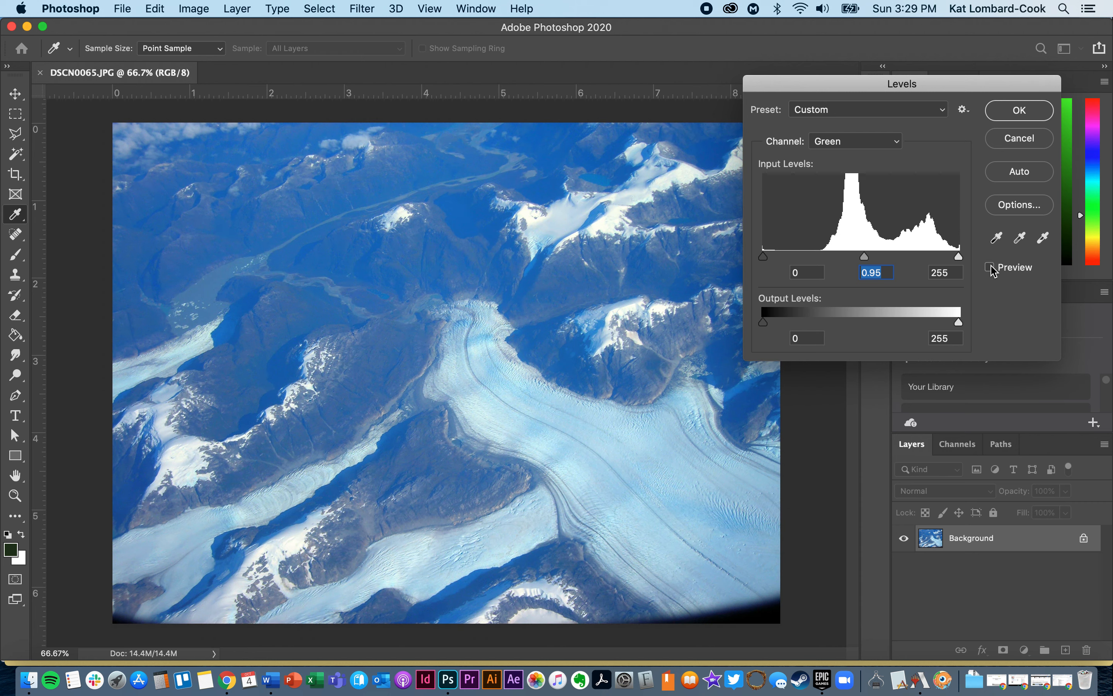
{"action": "left_click", "coordinate": [990, 267]}
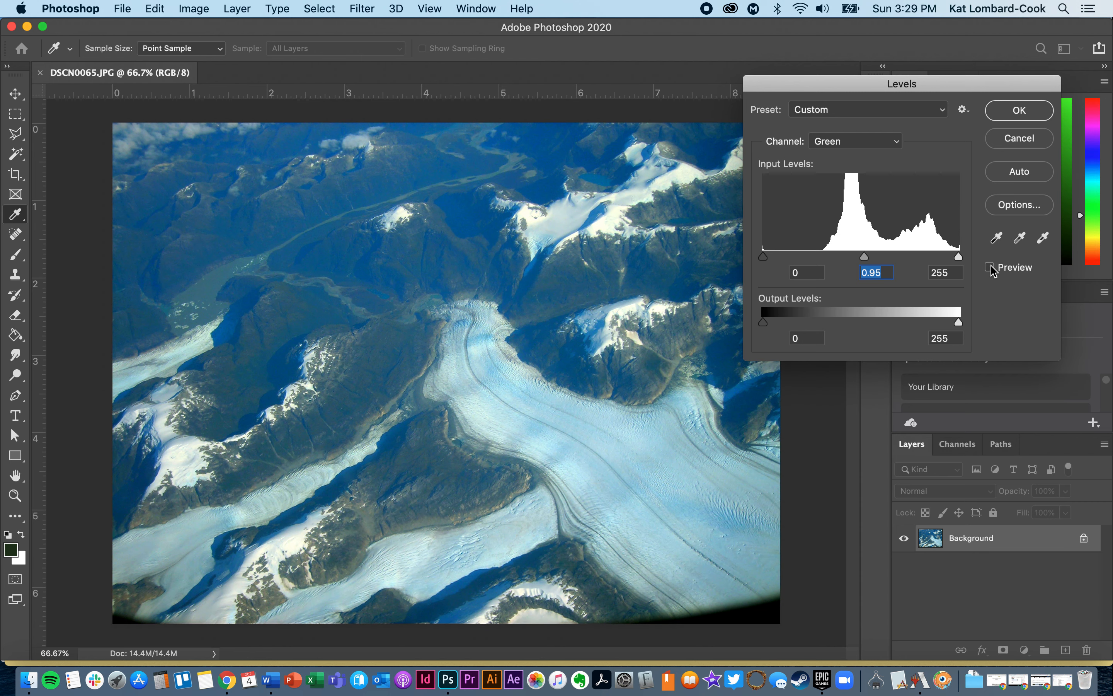
{"action": "left_click", "coordinate": [990, 268]}
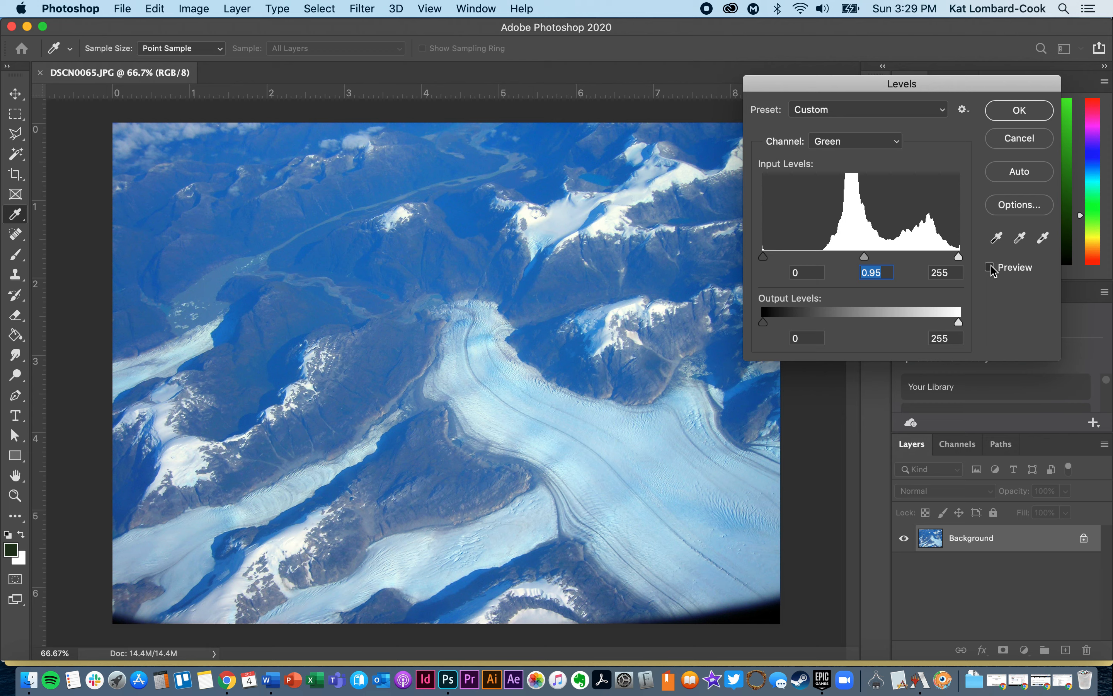
{"action": "left_click", "coordinate": [990, 268]}
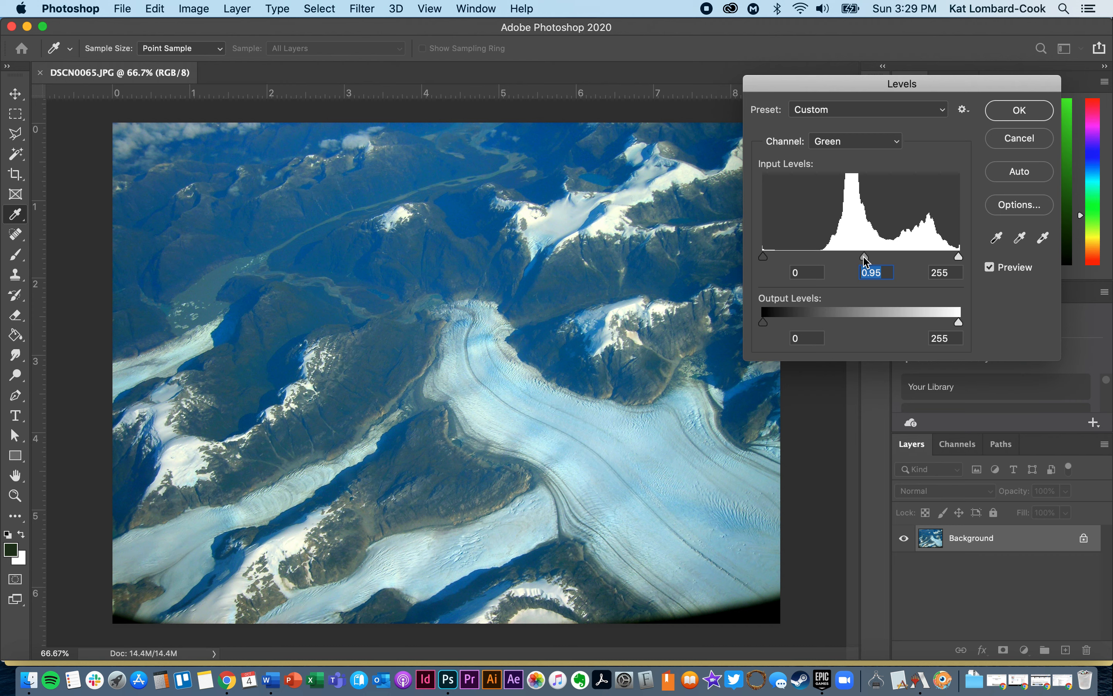
{"action": "left_click_drag", "start_coordinate": [865, 261], "coordinate": [871, 261]}
{"action": "left_click", "coordinate": [1023, 268]}
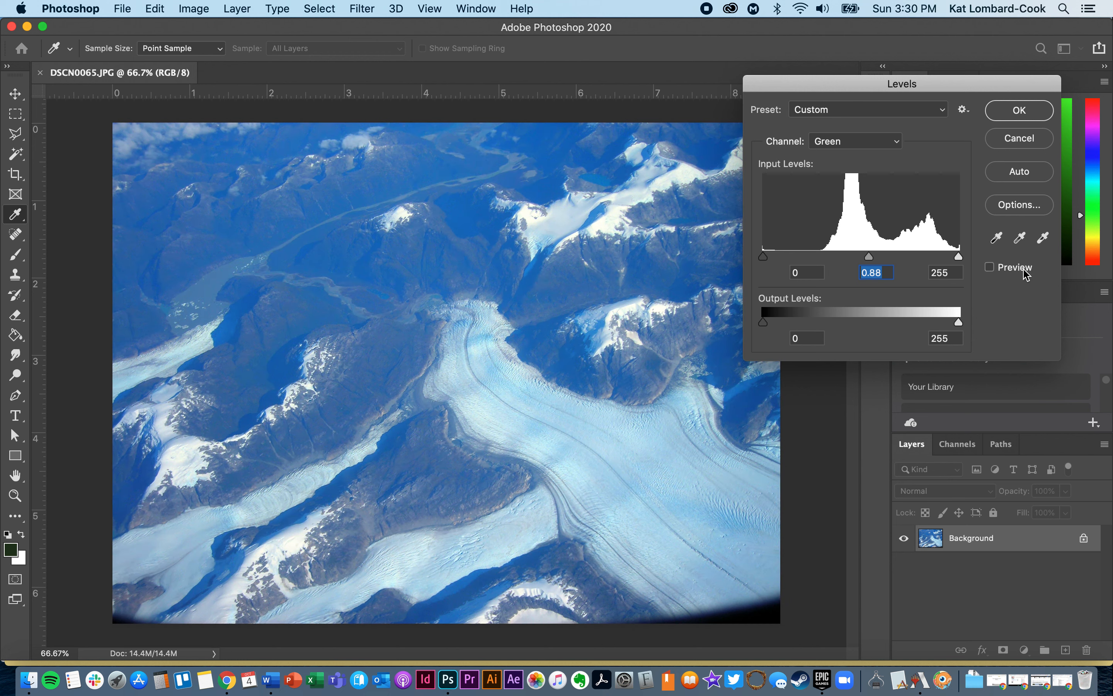
{"action": "left_click", "coordinate": [1026, 271]}
{"action": "left_click", "coordinate": [1025, 269]}
{"action": "left_click", "coordinate": [1005, 269]}
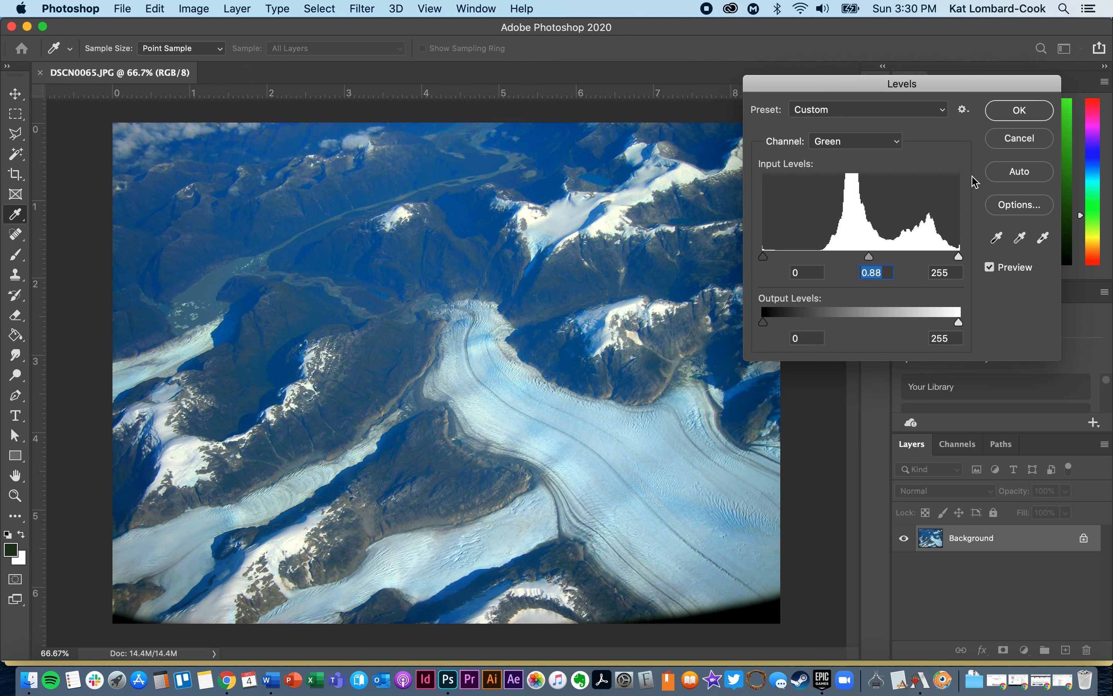
- Return the Levels adjustment to the combined RGB channel and apply it to the photo
{"action": "left_click", "coordinate": [866, 141]}
{"action": "left_click", "coordinate": [867, 113]}
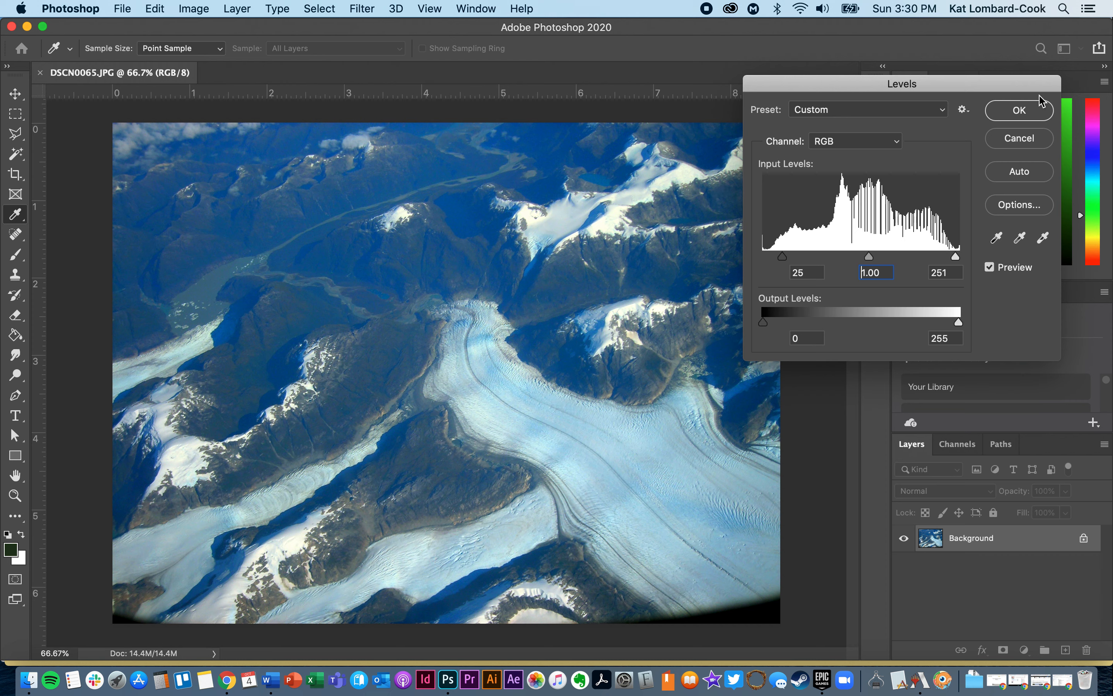
{"action": "left_click", "coordinate": [1024, 116]}
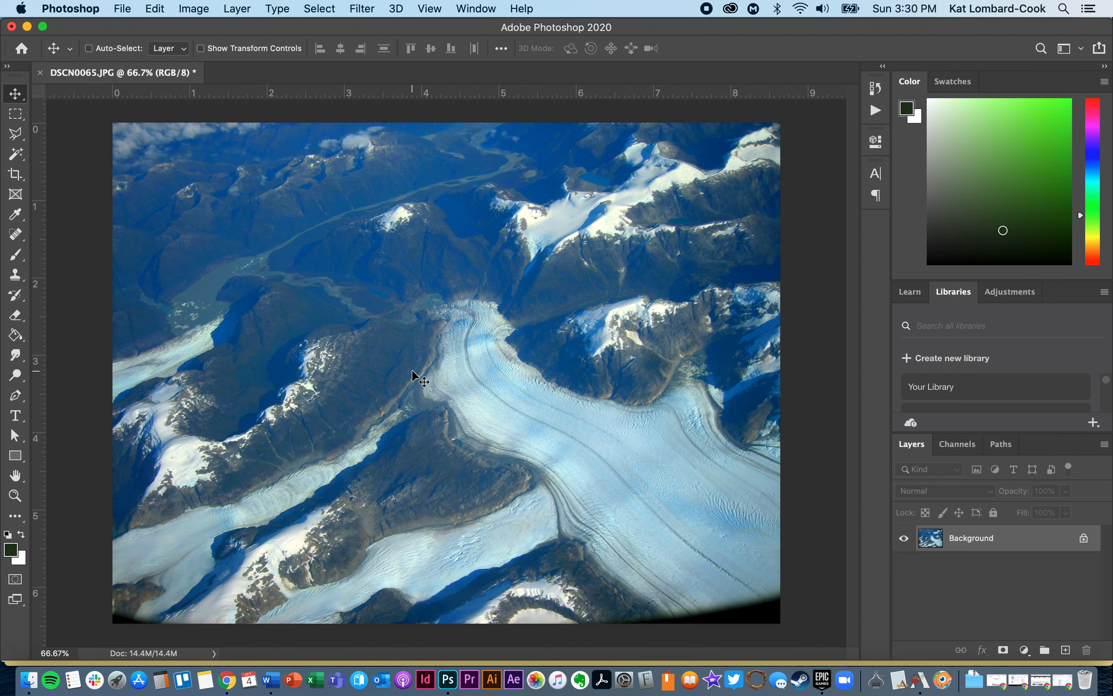
- Start a Color Balance adjustment targeting the Shadows, with its dialog moved clear of the middle of the photo
{"action": "left_click", "coordinate": [207, 10]}
{"action": "mouse_move", "coordinate": [248, 51]}
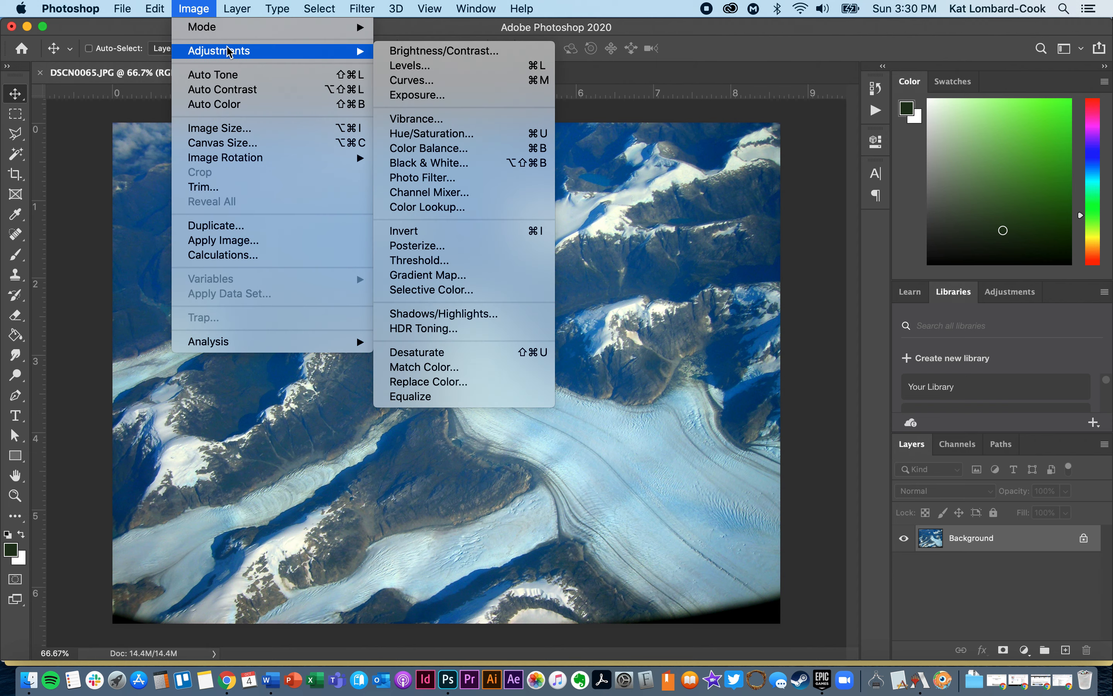
{"action": "left_click", "coordinate": [492, 148]}
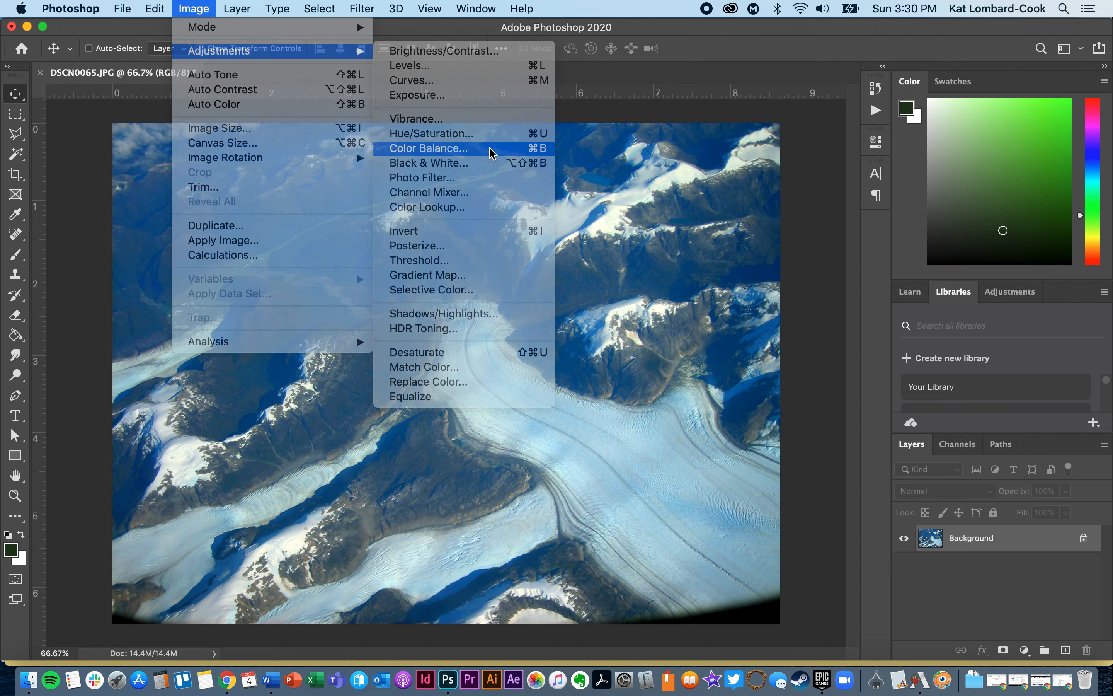
{"action": "left_click_drag", "start_coordinate": [709, 456], "coordinate": [823, 84]}
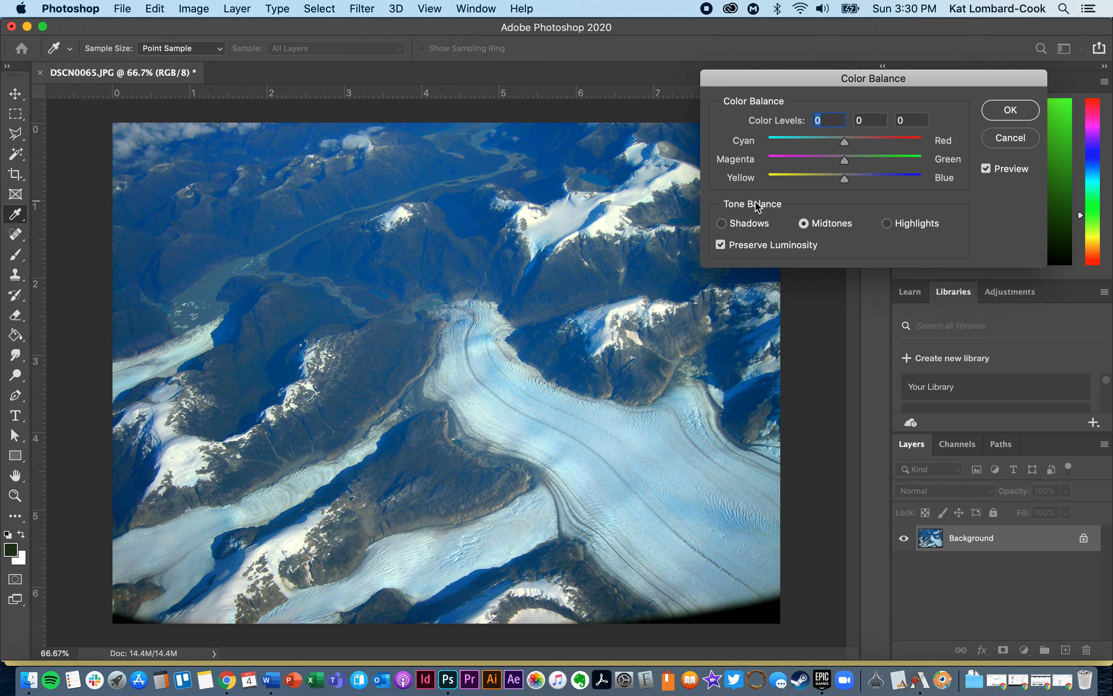
{"action": "left_click", "coordinate": [760, 228]}
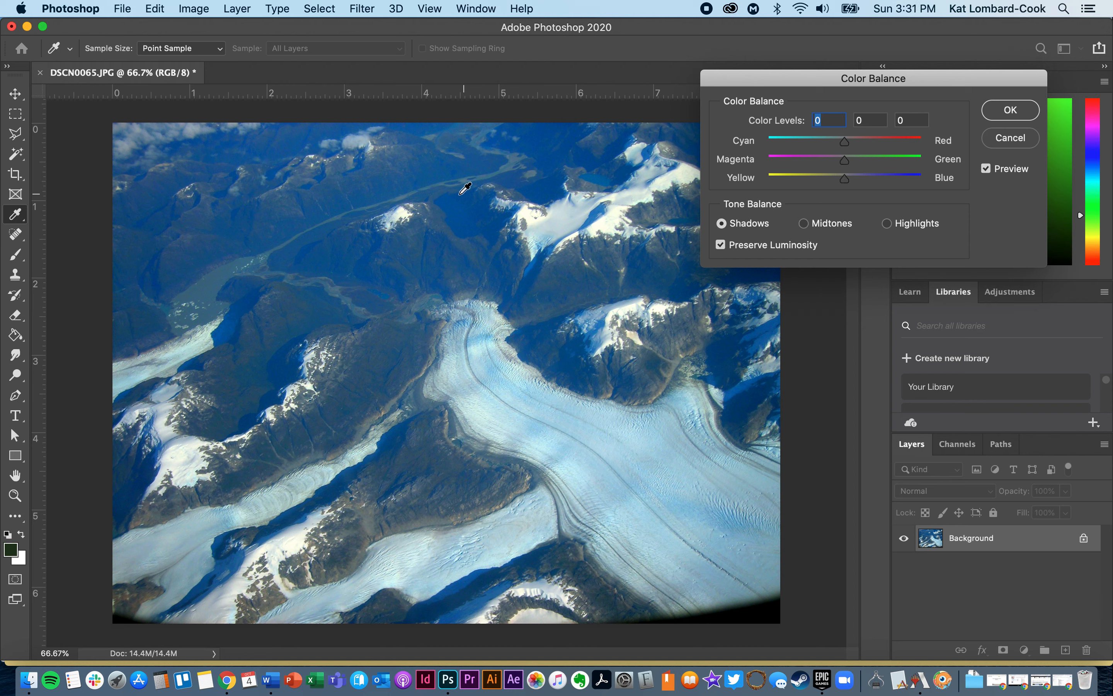
{"action": "left_click", "coordinate": [922, 226]}
{"action": "left_click", "coordinate": [826, 225]}
{"action": "left_click", "coordinate": [925, 224]}
{"action": "left_click", "coordinate": [755, 225]}
- Shift the Shadows towards yellow with a Yellow–Blue level of -21, and compare the preview with the unadjusted photo
{"action": "left_click_drag", "start_coordinate": [844, 179], "coordinate": [821, 184]}
{"action": "left_click_drag", "start_coordinate": [820, 184], "coordinate": [740, 181]}
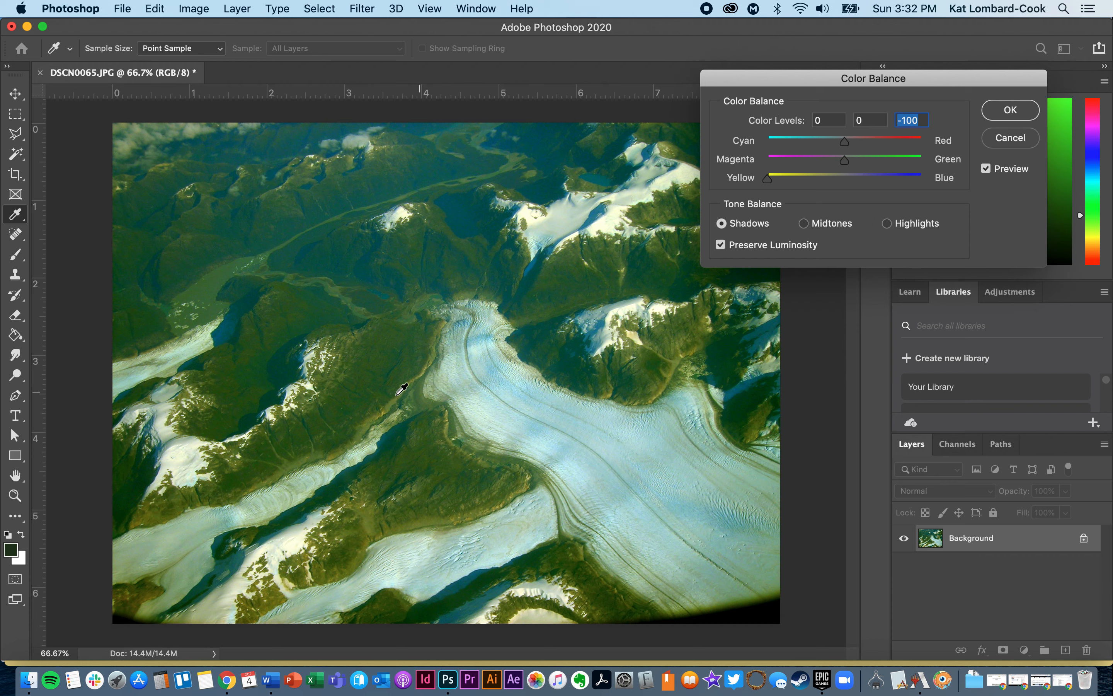
{"action": "left_click_drag", "start_coordinate": [772, 180], "coordinate": [834, 180]}
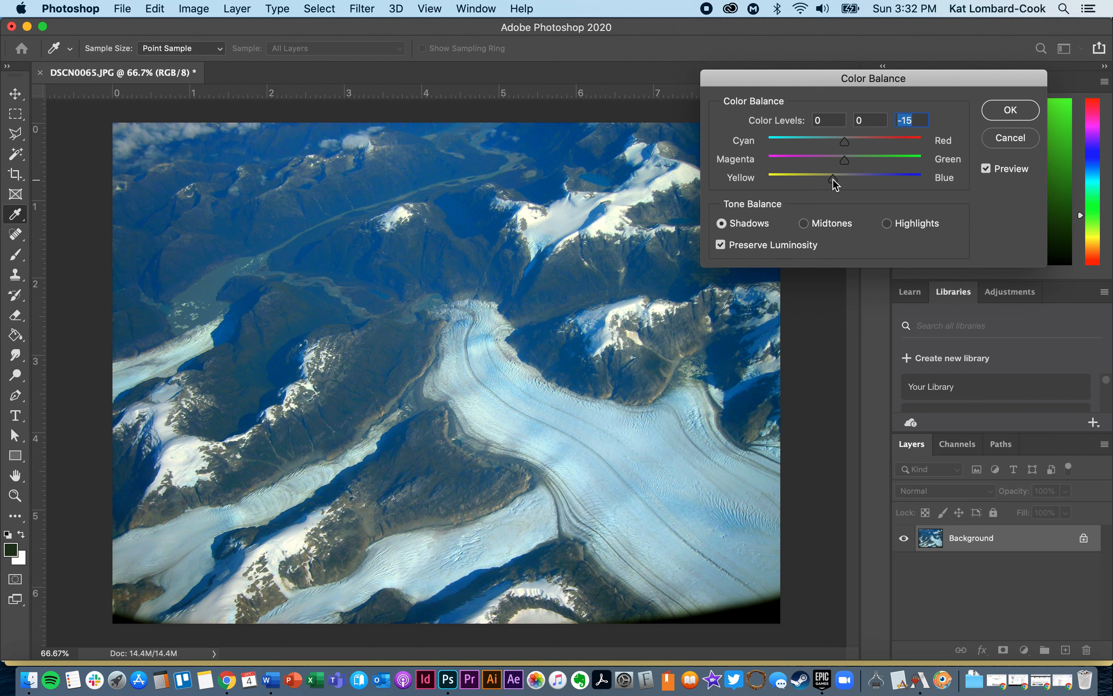
{"action": "left_click", "coordinate": [1016, 176]}
{"action": "left_click", "coordinate": [987, 168]}
{"action": "left_click_drag", "start_coordinate": [833, 180], "coordinate": [828, 180]}
{"action": "left_click", "coordinate": [997, 174]}
{"action": "left_click", "coordinate": [998, 174]}
- Set the Shadows' Magenta–Green level to -10 and compare the photo with and without the preview
{"action": "left_click_drag", "start_coordinate": [845, 162], "coordinate": [840, 164]}
{"action": "left_click_drag", "start_coordinate": [839, 161], "coordinate": [836, 160]}
{"action": "left_click", "coordinate": [1017, 172]}
{"action": "left_click", "coordinate": [1020, 175]}
{"action": "left_click", "coordinate": [1015, 175]}
{"action": "left_click", "coordinate": [1016, 175]}
{"action": "left_click", "coordinate": [1012, 171]}
{"action": "left_click", "coordinate": [1014, 173]}
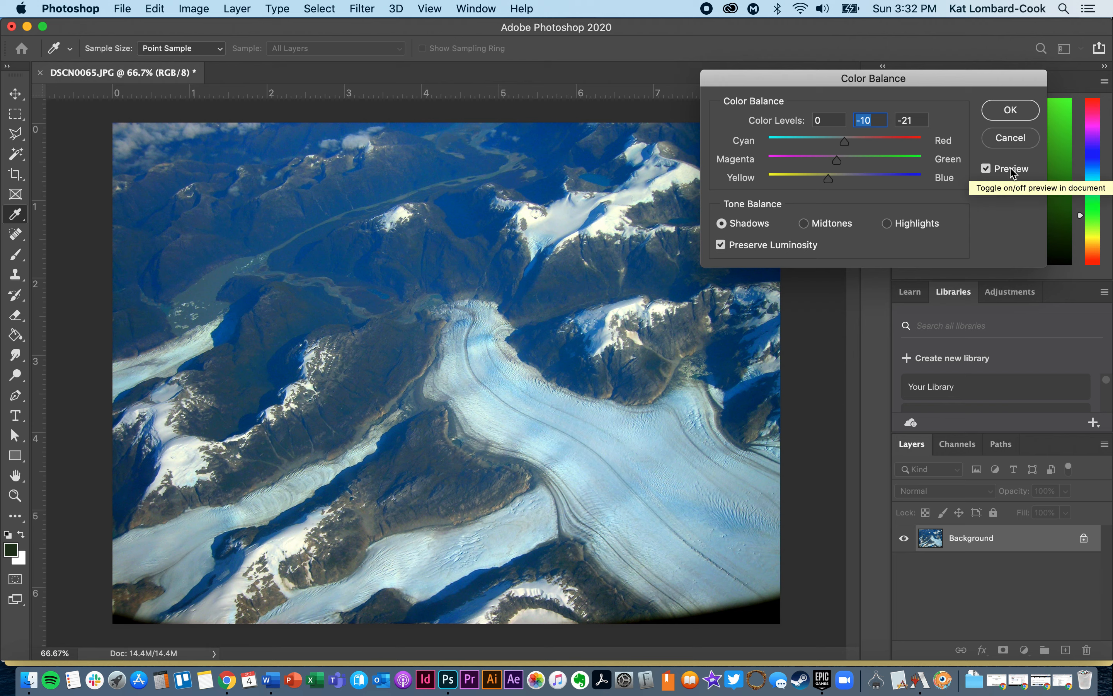
{"action": "left_click", "coordinate": [1012, 172]}
{"action": "left_click", "coordinate": [1012, 172]}
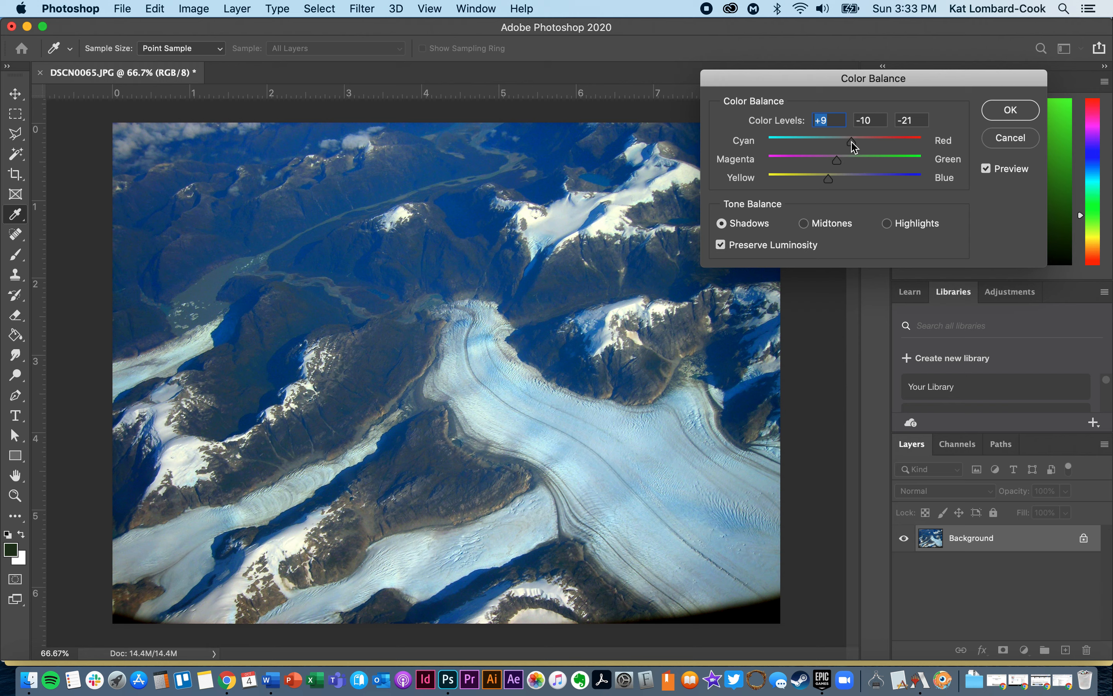
- Shift the Shadows towards red with a Cyan–Red level of about +16, comparing the photo with and without the preview
{"action": "left_click_drag", "start_coordinate": [851, 143], "coordinate": [856, 145]}
{"action": "left_click", "coordinate": [1005, 172]}
{"action": "left_click", "coordinate": [1005, 171]}
{"action": "left_click", "coordinate": [1005, 171]}
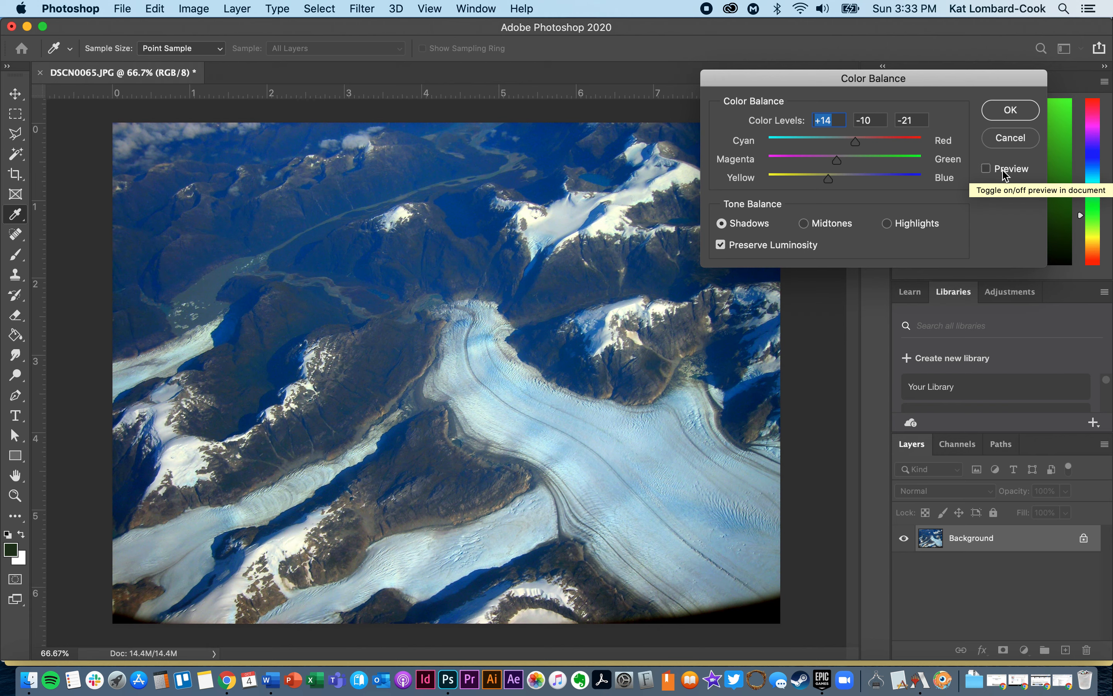
{"action": "left_click", "coordinate": [1004, 171]}
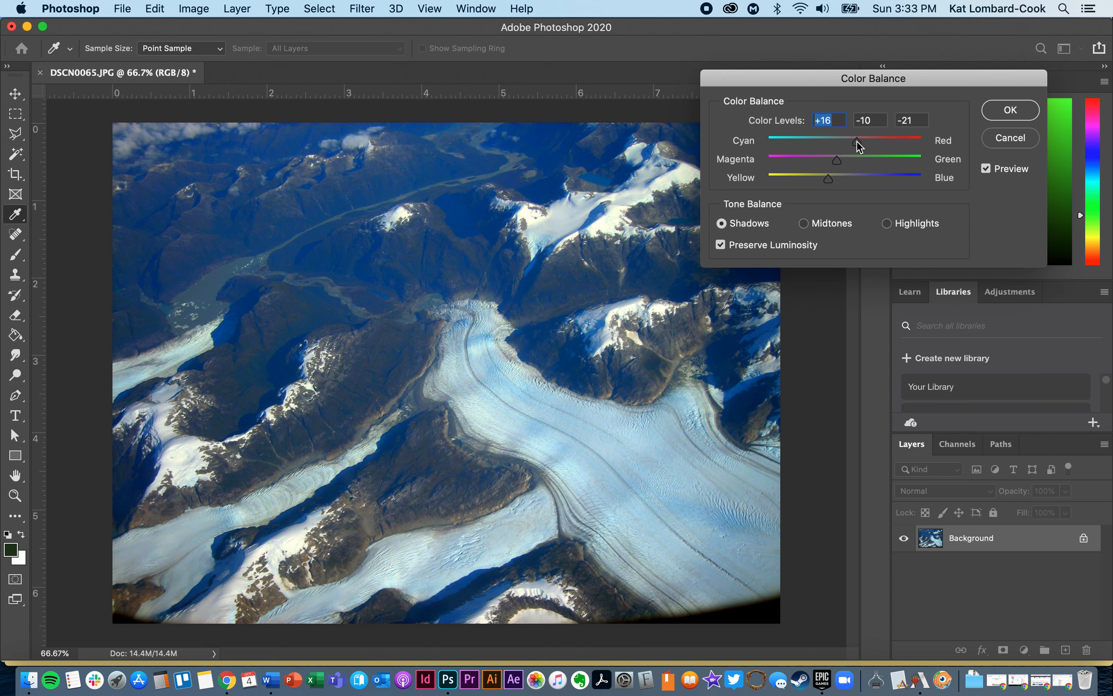
{"action": "left_click_drag", "start_coordinate": [844, 143], "coordinate": [855, 143]}
{"action": "left_click", "coordinate": [1008, 174]}
{"action": "left_click", "coordinate": [1008, 169]}
{"action": "left_click", "coordinate": [1008, 174]}
{"action": "left_click", "coordinate": [1009, 173]}
{"action": "left_click", "coordinate": [1009, 173]}
{"action": "left_click", "coordinate": [1009, 173]}
- Switch to the Midtones and set their Yellow–Blue level to about -12, checking the change with the preview
{"action": "left_click", "coordinate": [834, 224]}
{"action": "mouse_move", "coordinate": [847, 183]}
{"action": "left_mouse_down"}
{"action": "mouse_move", "coordinate": [827, 182]}
{"action": "mouse_move", "coordinate": [838, 183]}
{"action": "left_mouse_up"}
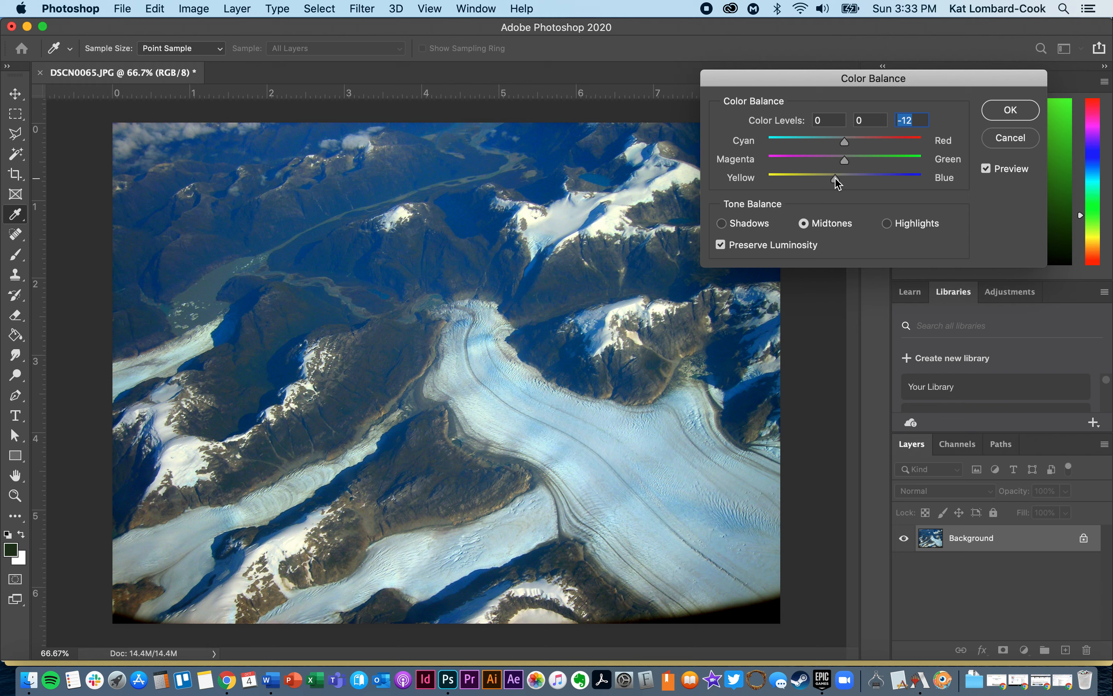
{"action": "left_click_drag", "start_coordinate": [838, 183], "coordinate": [837, 183]}
{"action": "left_click", "coordinate": [1003, 171]}
{"action": "left_click", "coordinate": [1003, 172]}
- Shift the Midtones slightly towards magenta, check the preview, and apply the Color Balance adjustment
{"action": "left_click_drag", "start_coordinate": [848, 164], "coordinate": [842, 160]}
{"action": "left_click", "coordinate": [995, 171]}
{"action": "left_click", "coordinate": [994, 171]}
{"action": "left_click", "coordinate": [1012, 111]}
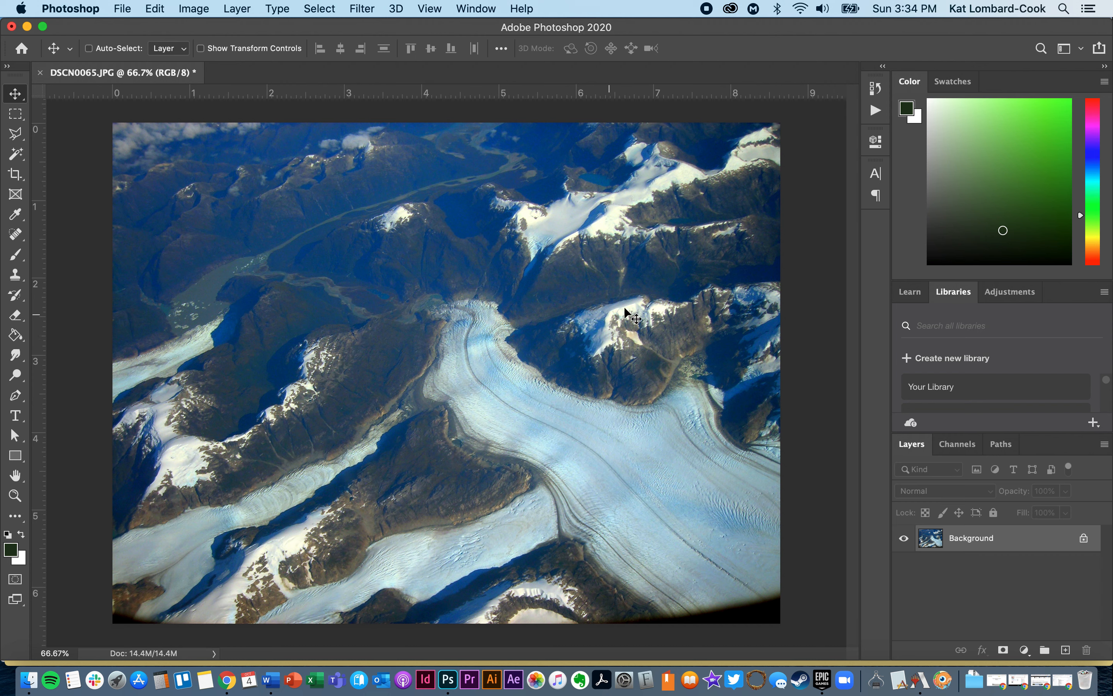
- Compare the photo's Open, Levels and Color Balance history states, ending on the Color Balance state
{"action": "left_click", "coordinate": [876, 89]}
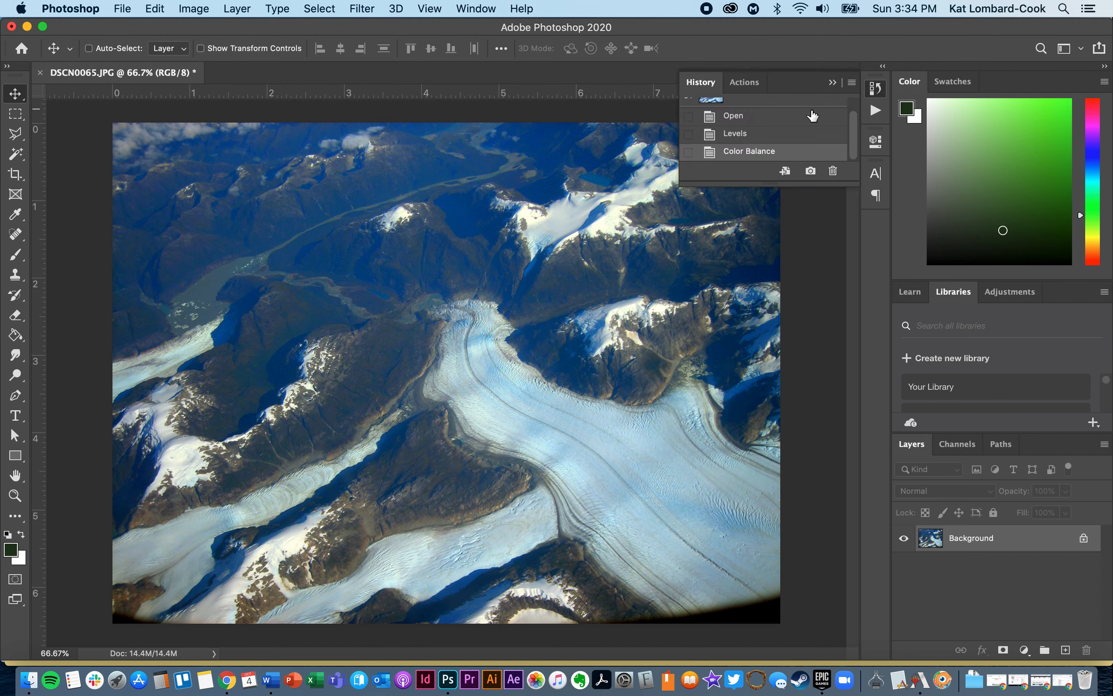
{"action": "left_click", "coordinate": [877, 88]}
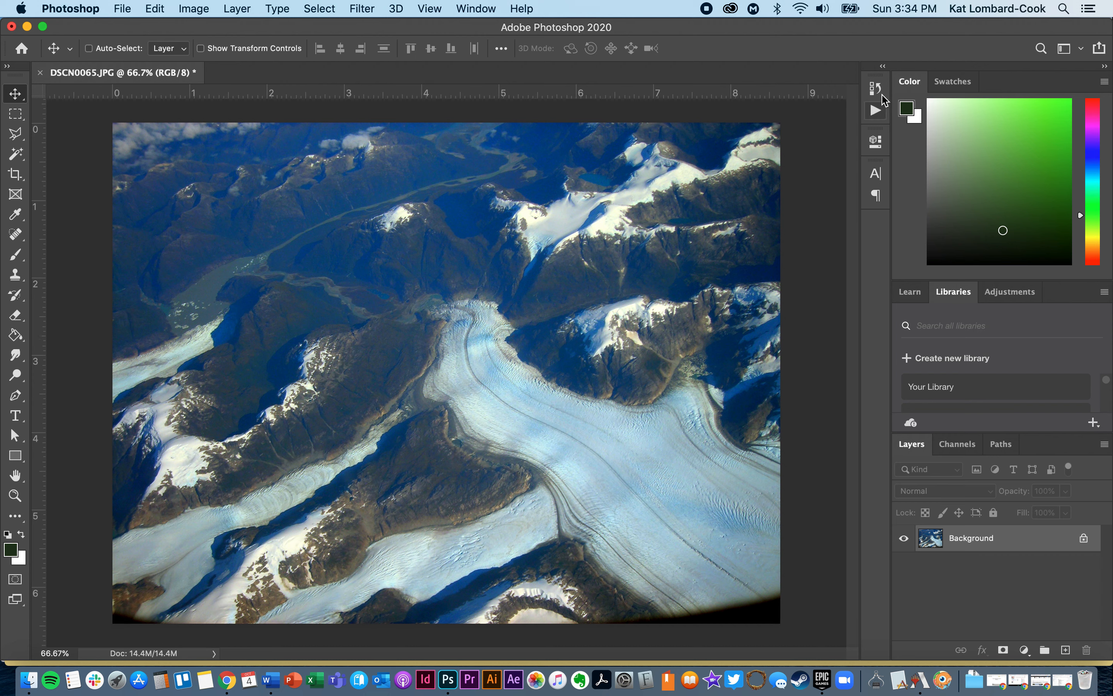
{"action": "left_click", "coordinate": [877, 88]}
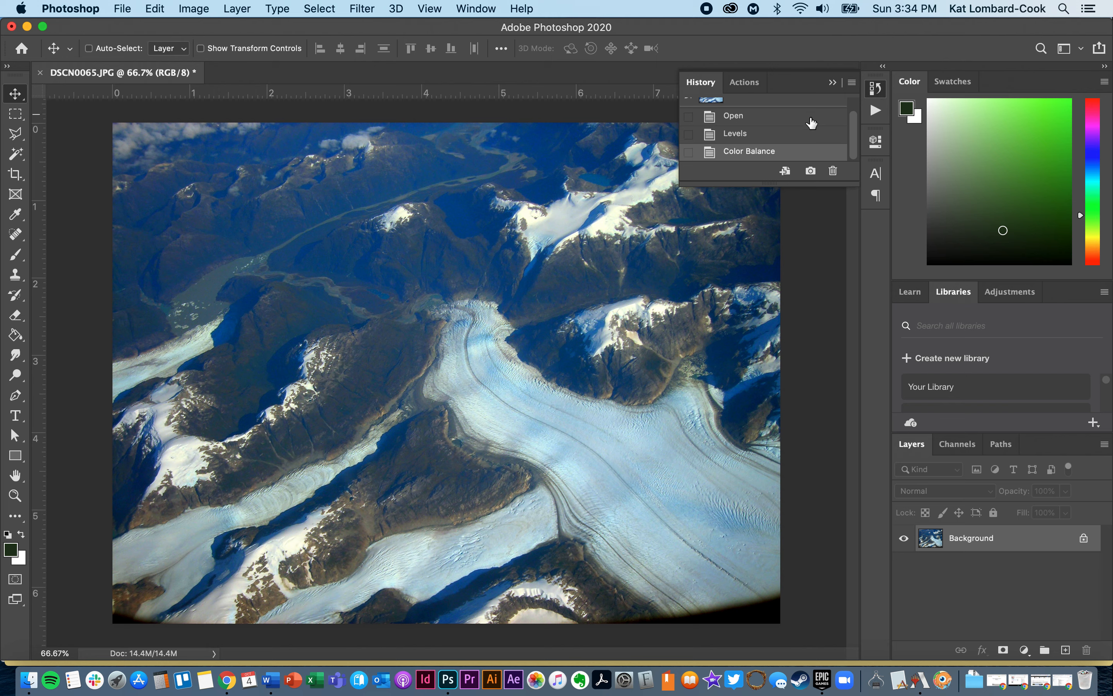
{"action": "scroll", "coordinate": [783, 133], "scroll_direction": "up", "scroll_amount": 2}
{"action": "left_click", "coordinate": [776, 133]}
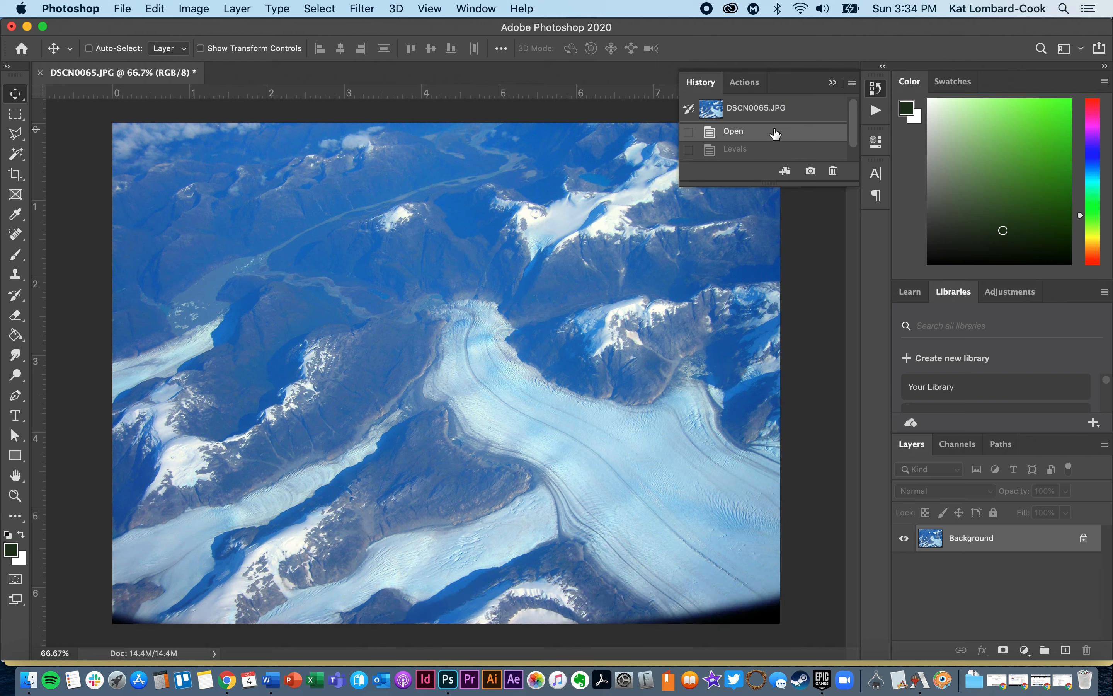
{"action": "left_click", "coordinate": [767, 150]}
{"action": "scroll", "coordinate": [767, 152], "scroll_direction": "down", "scroll_amount": 1}
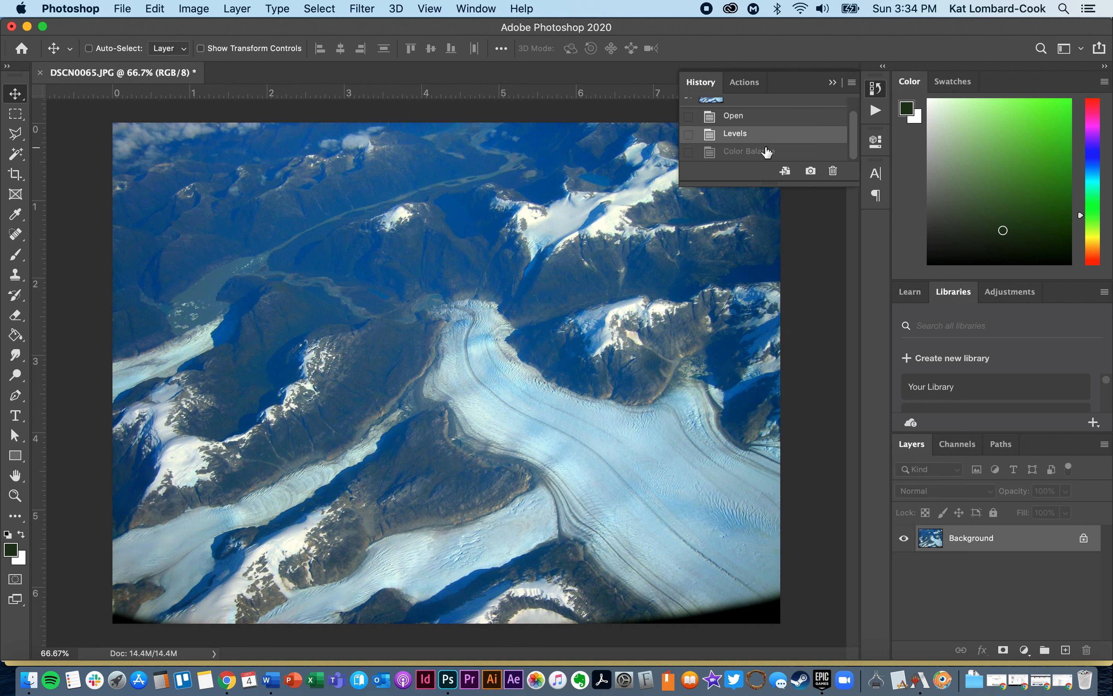
{"action": "left_click", "coordinate": [762, 154]}
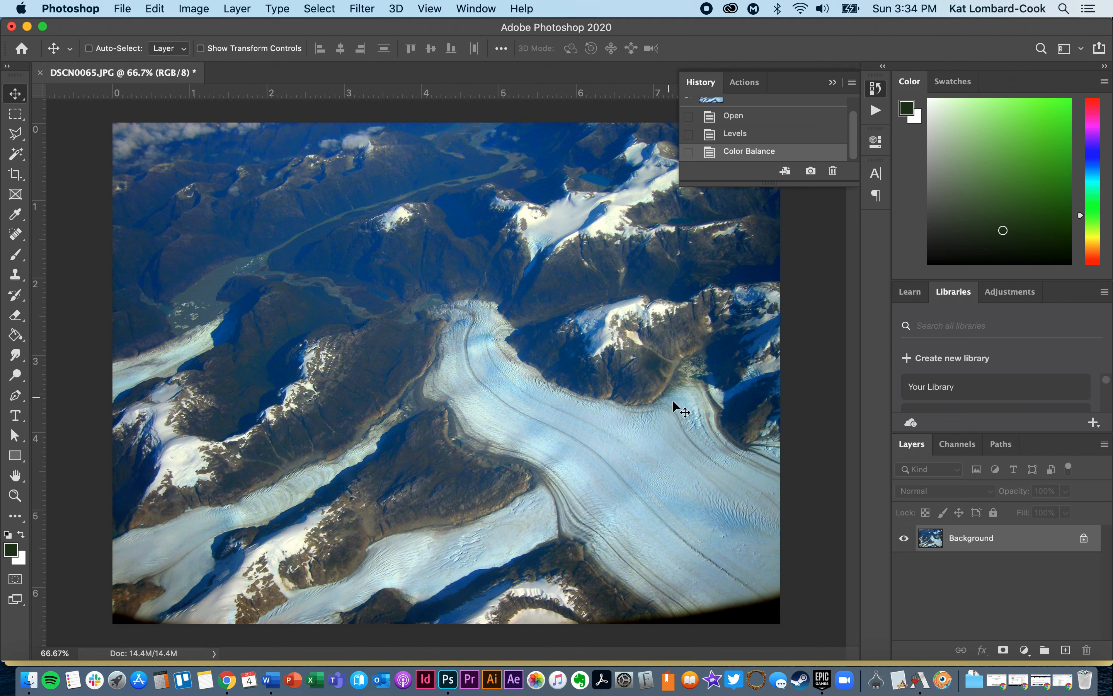
- Examine the corrected photo's detail across the glacier and mountains at 100% zoom, then fit it to the window
{"action": "key", "text": "super+1"}
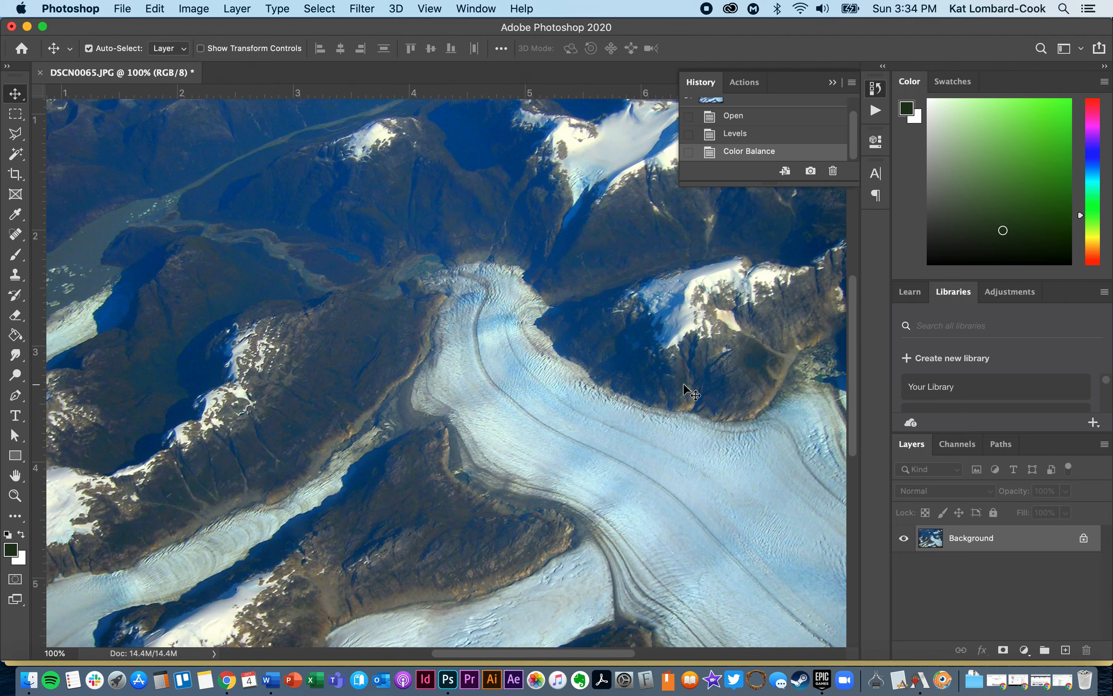
{"action": "scroll", "coordinate": [683, 383], "scroll_direction": "right", "scroll_amount": 10}
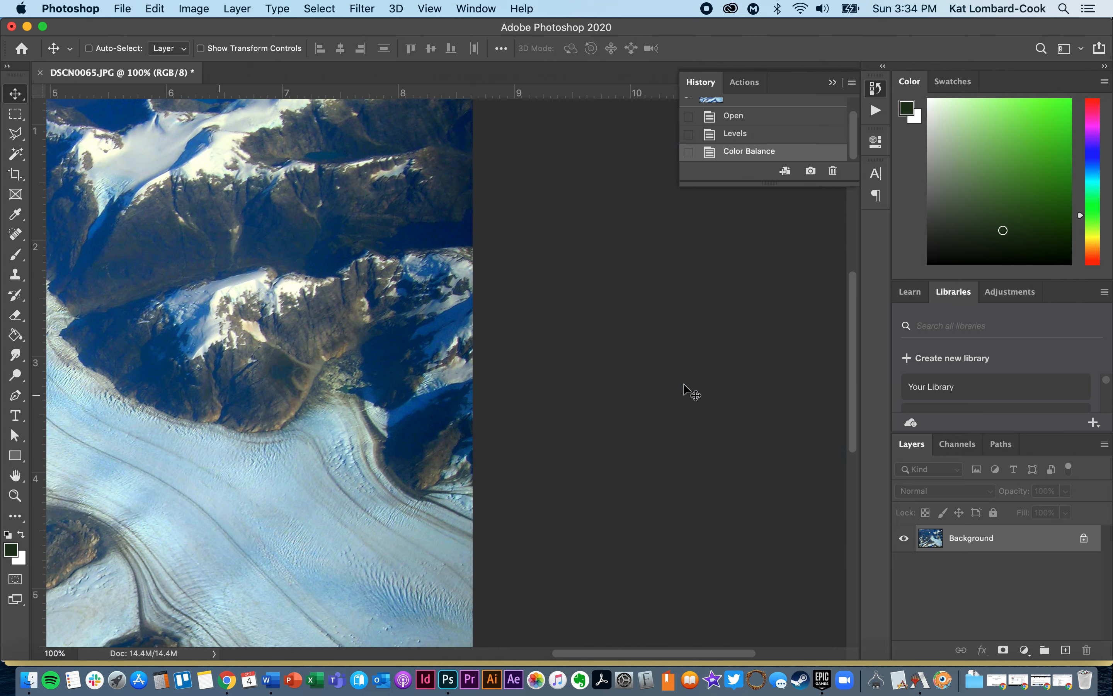
{"action": "scroll", "coordinate": [326, 418], "scroll_direction": "left", "scroll_amount": 8}
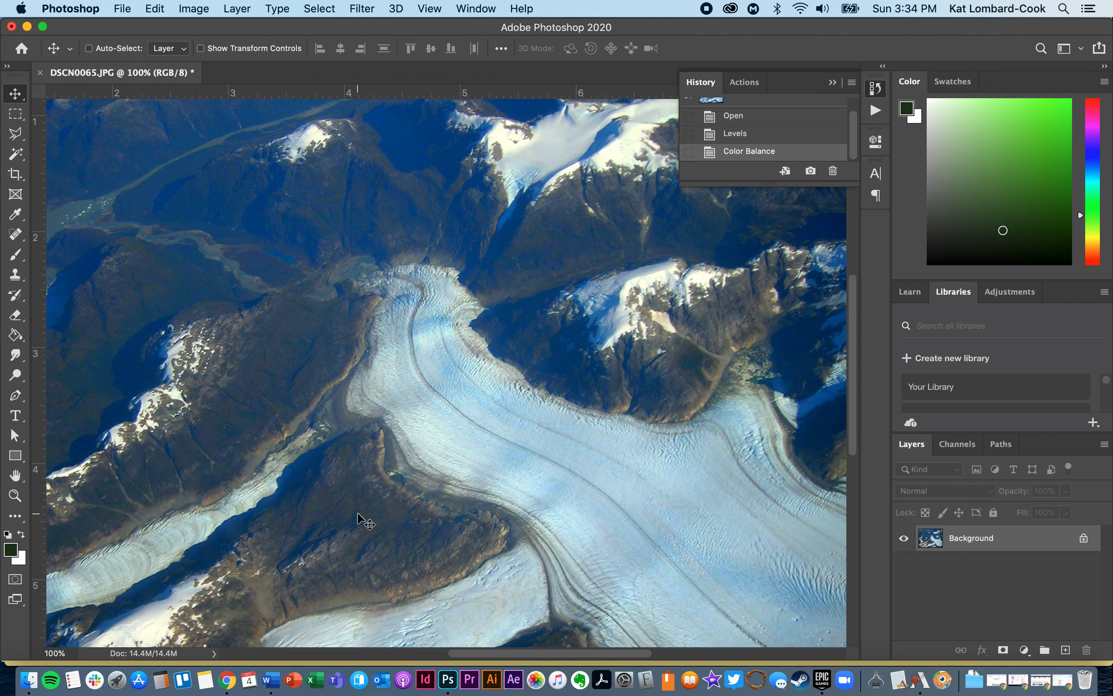
{"action": "key", "text": "super+0"}
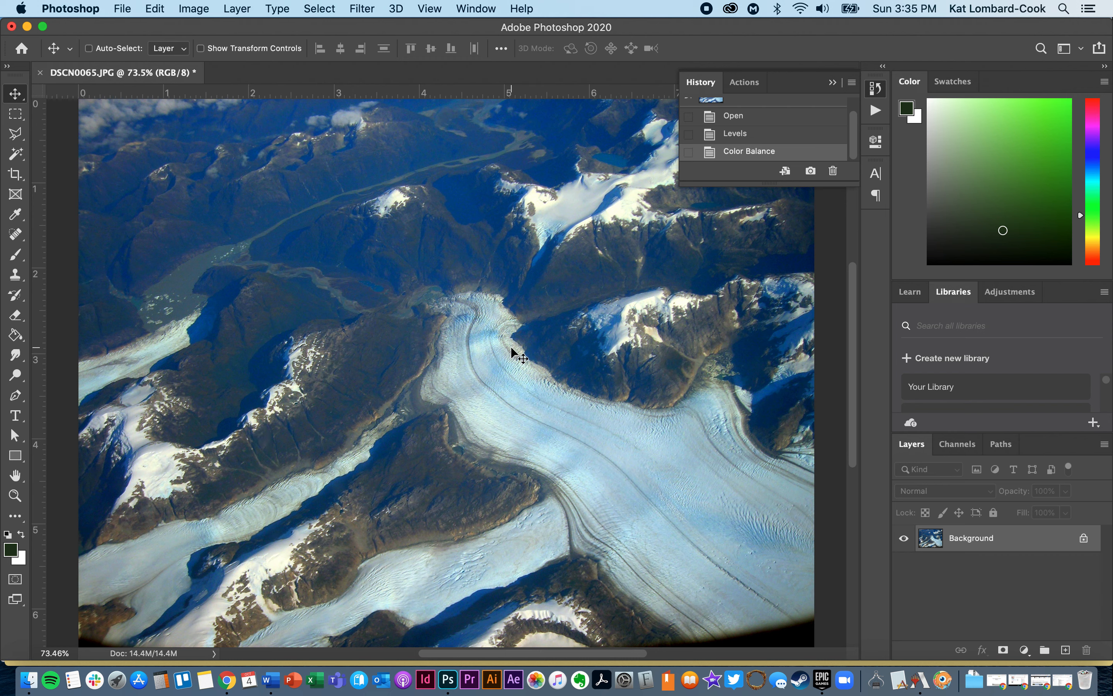
- Step the fitted photo from its opened state through Levels back to the Color Balance state to compare before and after
{"action": "scroll", "coordinate": [810, 160], "scroll_direction": "up", "scroll_amount": 2}
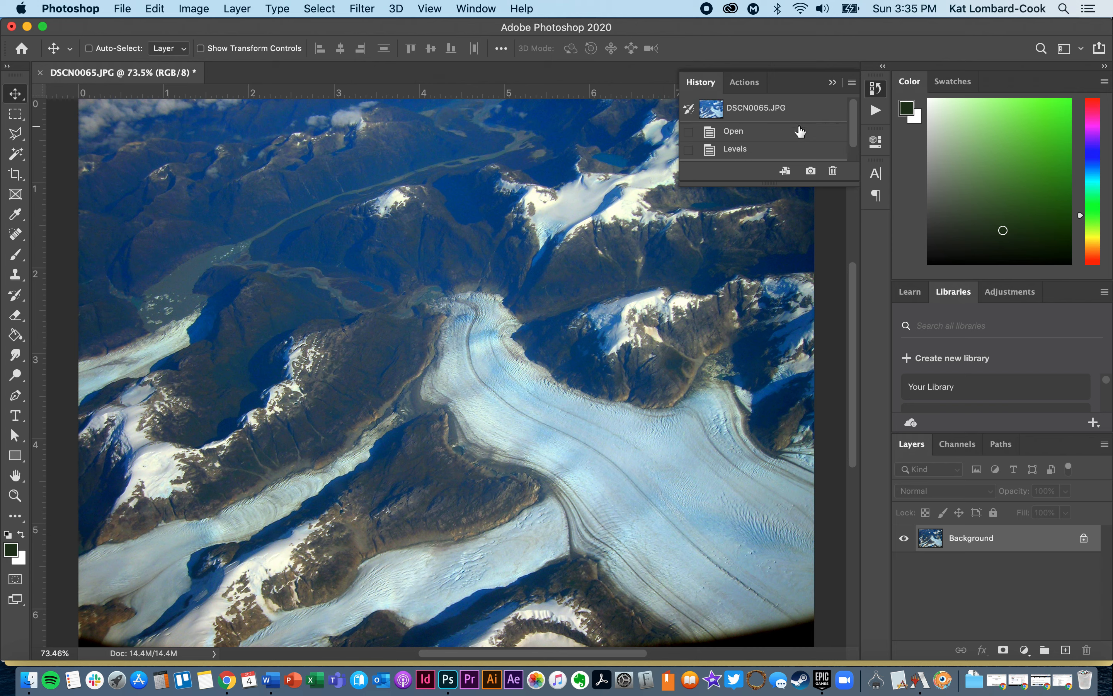
{"action": "left_click", "coordinate": [800, 131]}
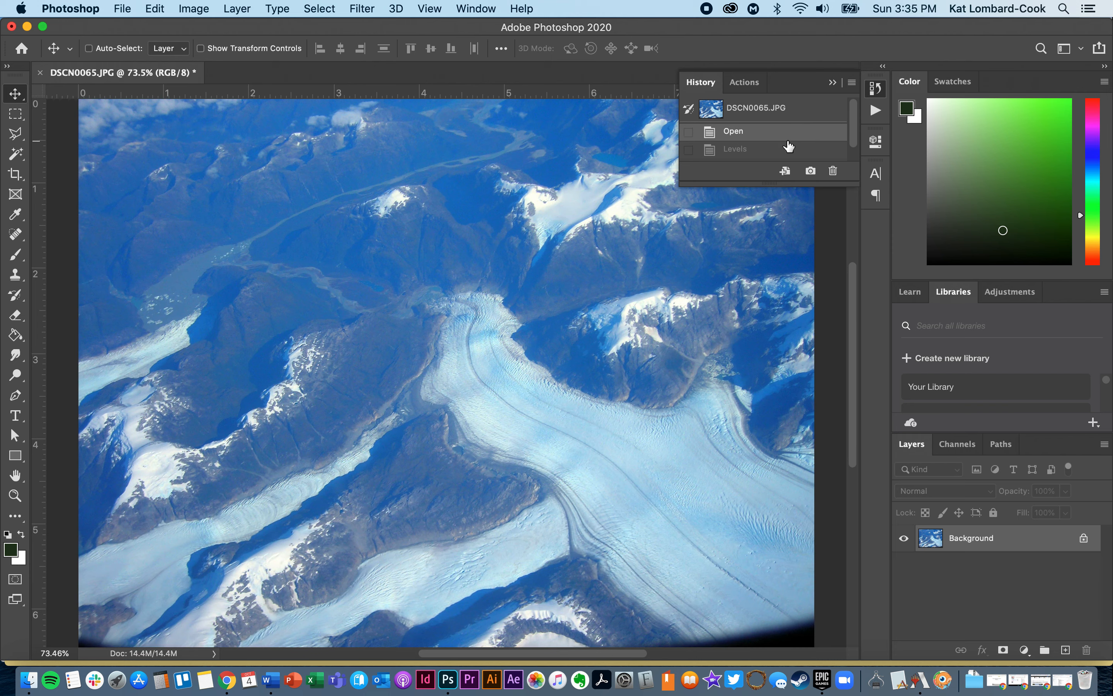
{"action": "left_click", "coordinate": [789, 148]}
{"action": "scroll", "coordinate": [785, 151], "scroll_direction": "down", "scroll_amount": 1}
{"action": "left_click", "coordinate": [782, 152]}
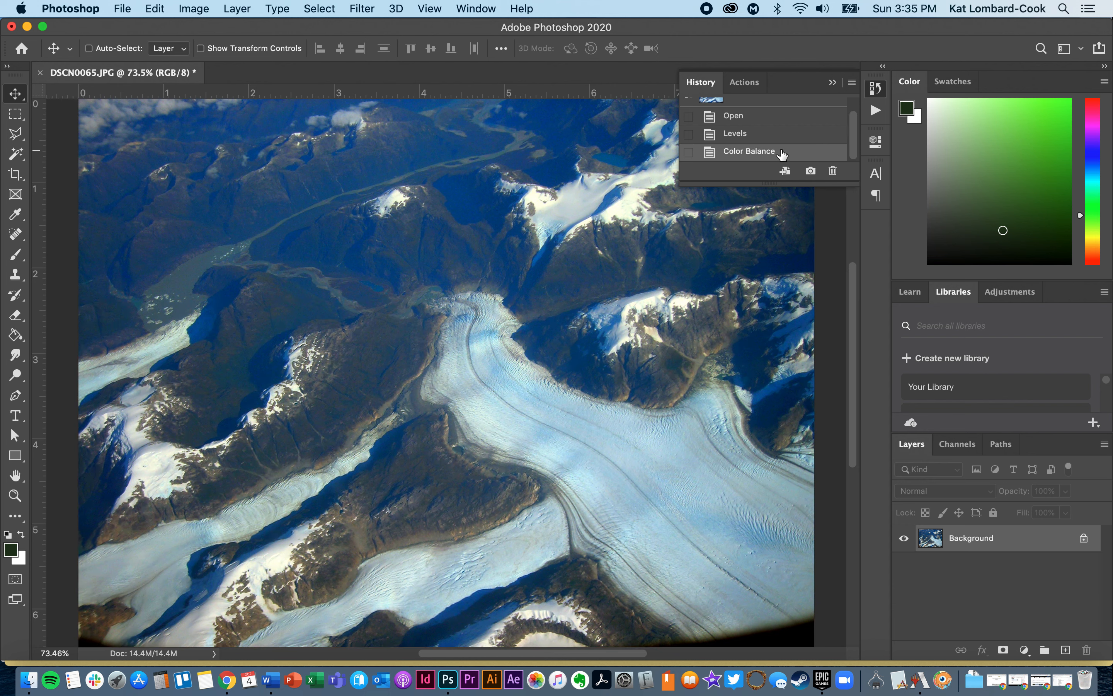